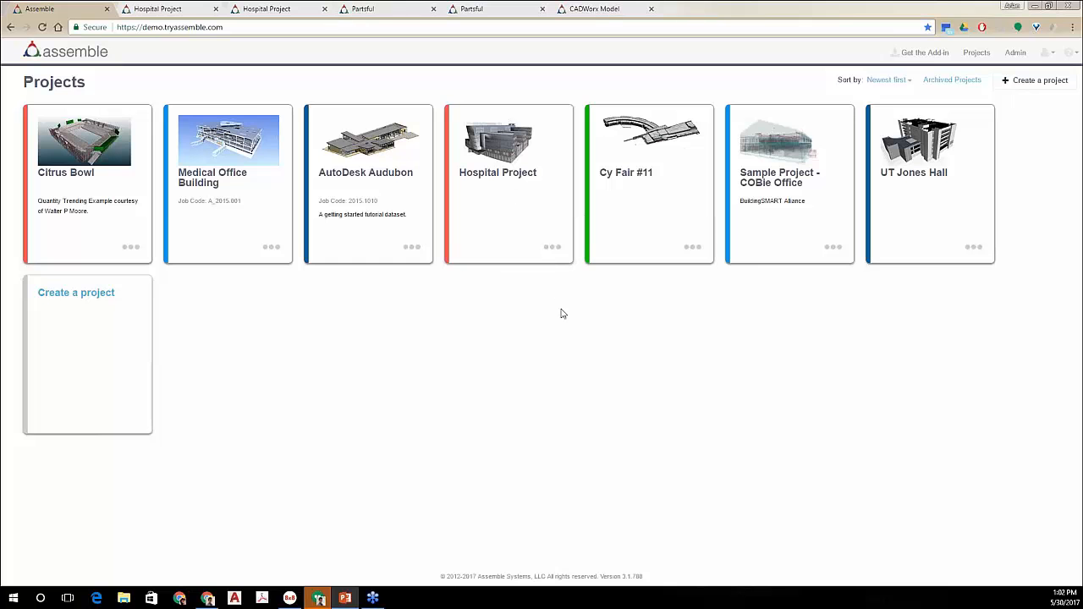
# Step: Switch to the Hospital Project overview and look through its list of models and saved views
pyautogui.click(179, 11)
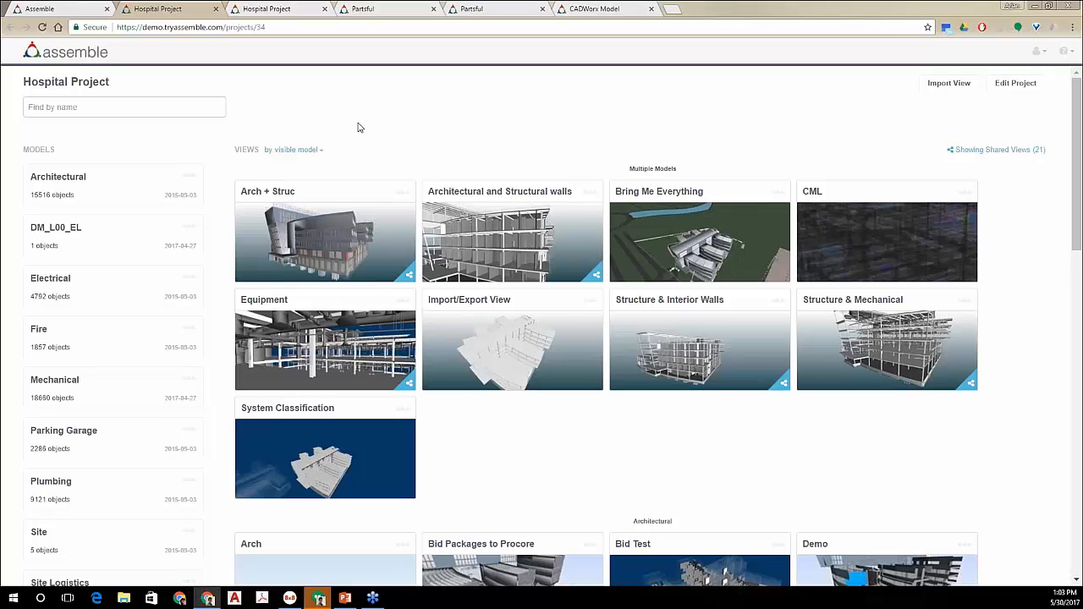
pyautogui.scroll(-3, 34, 140)
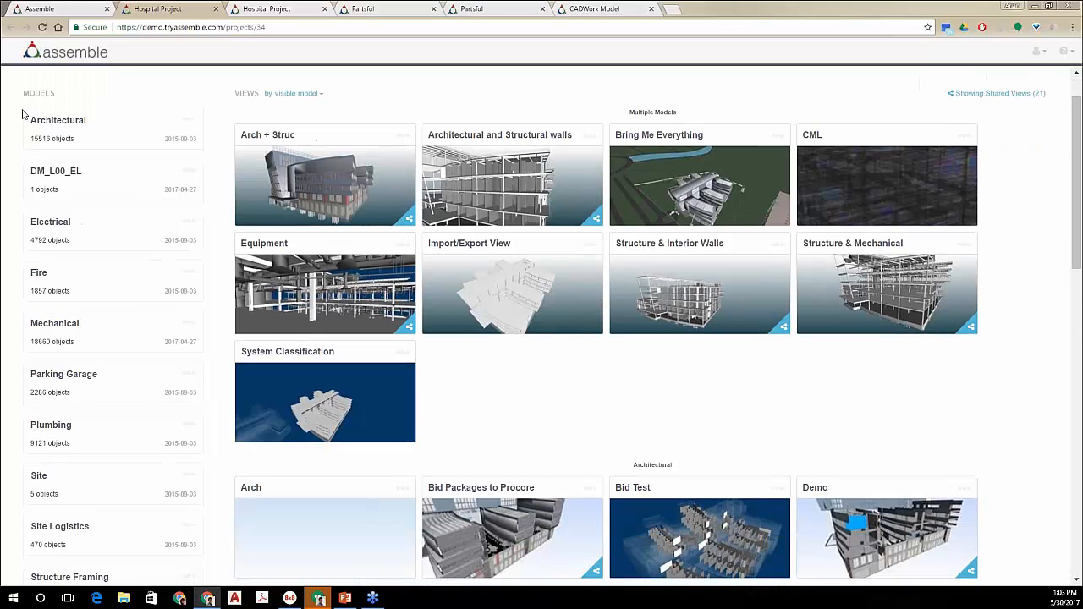
pyautogui.scroll(-2, 24, 110)
pyautogui.scroll(5, 22, 112)
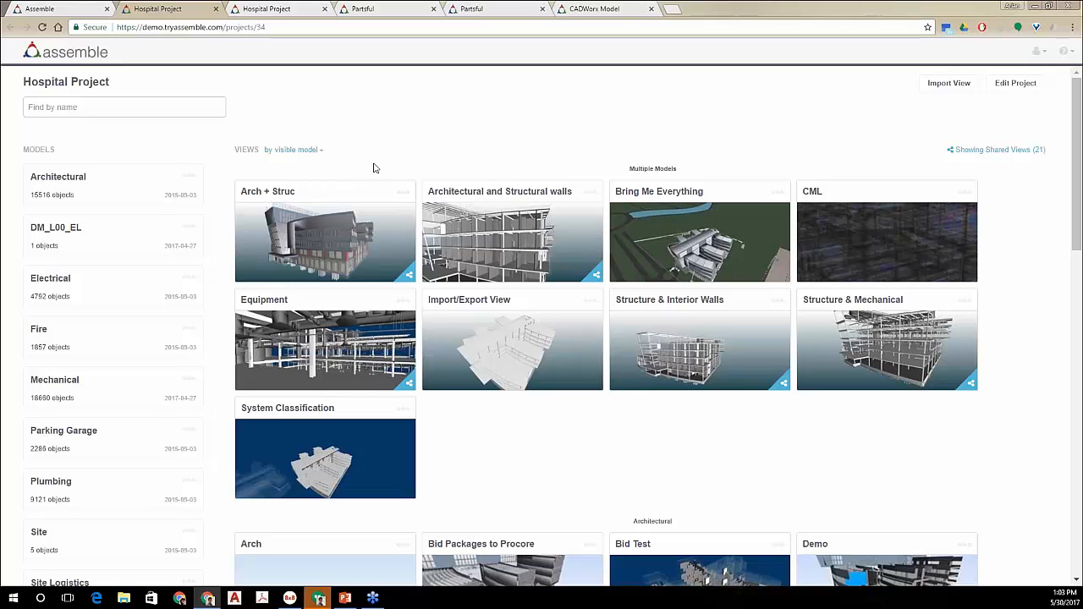
pyautogui.scroll(-5, 1040, 184)
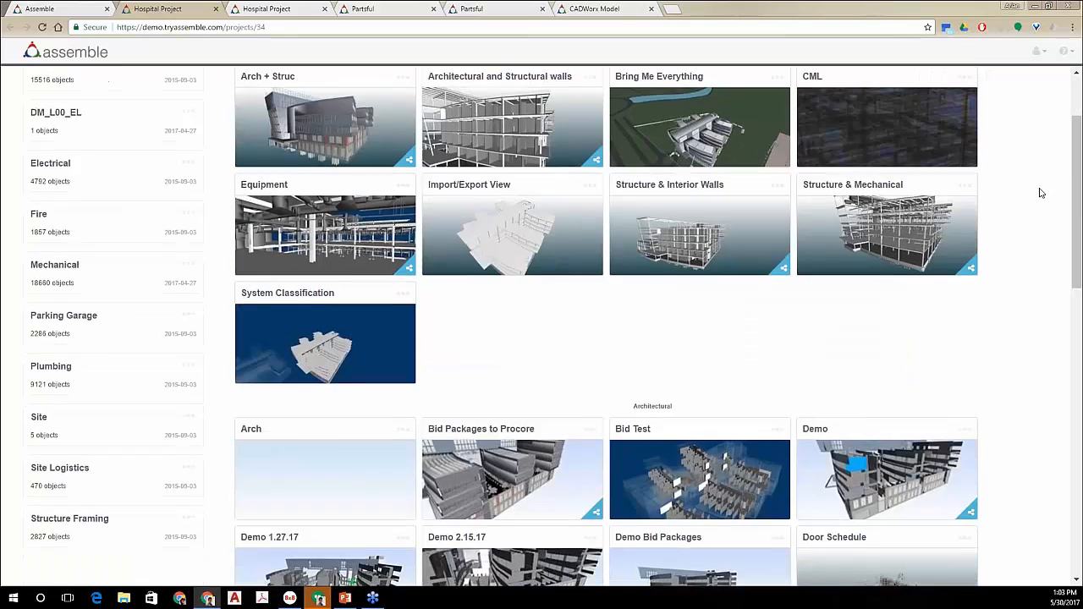
pyautogui.scroll(-3, 1041, 233)
pyautogui.scroll(3, 1042, 246)
pyautogui.scroll(5, 1045, 259)
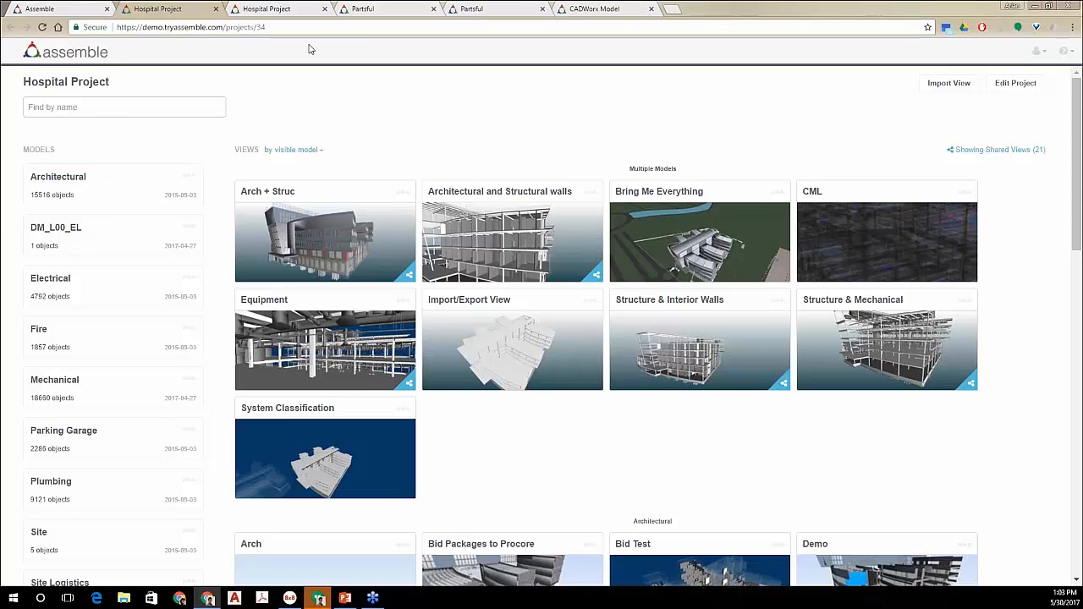
# Step: Go to the project's open 3D model view, close the model tree, and select exterior brick wall 286736 at the building's lower facade
pyautogui.click(269, 8)
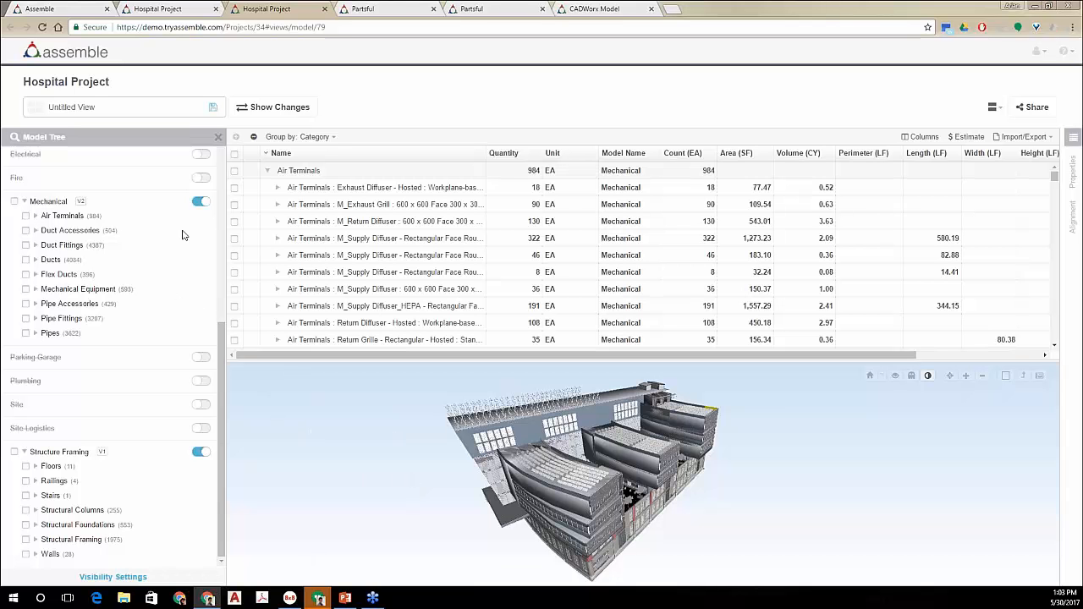
pyautogui.click(218, 138)
pyautogui.moveTo(643, 423); pyautogui.dragTo(625, 460)
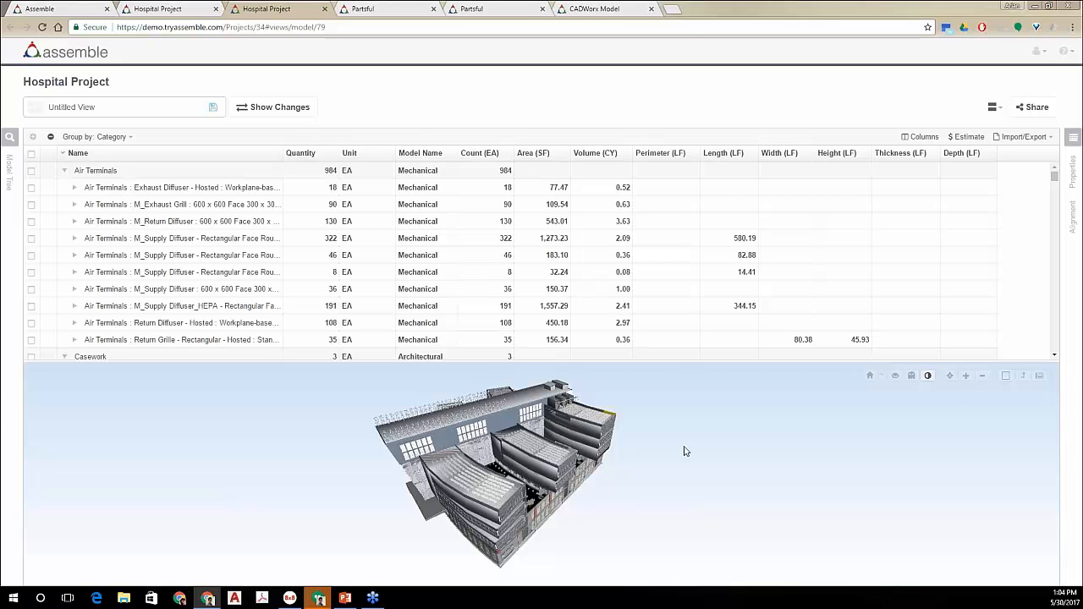
pyautogui.moveTo(675, 500); pyautogui.dragTo(526, 489)
pyautogui.scroll(5, 526, 489)
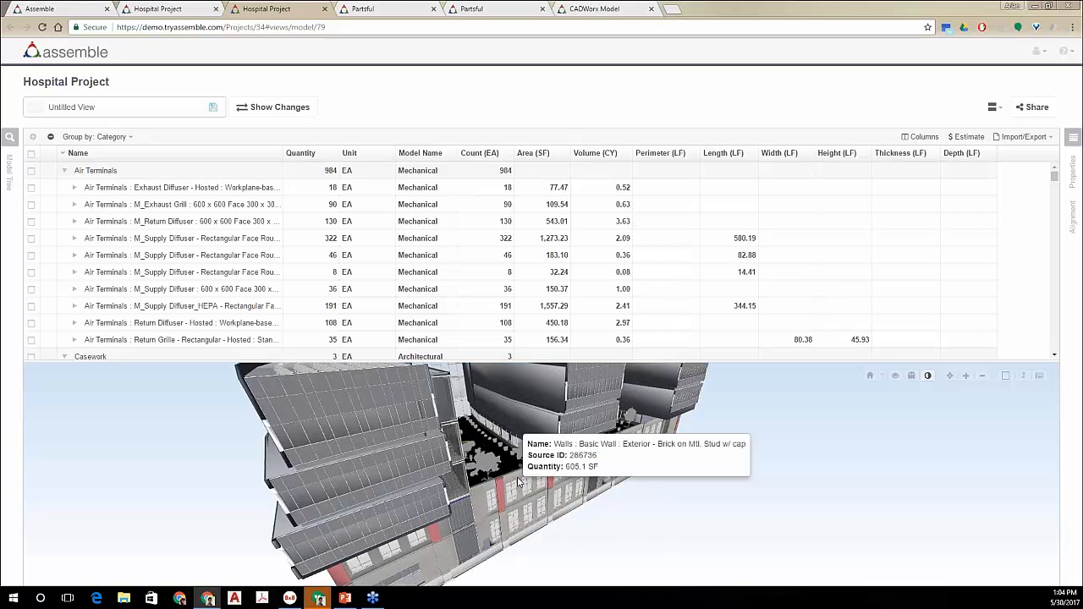
pyautogui.click(517, 479)
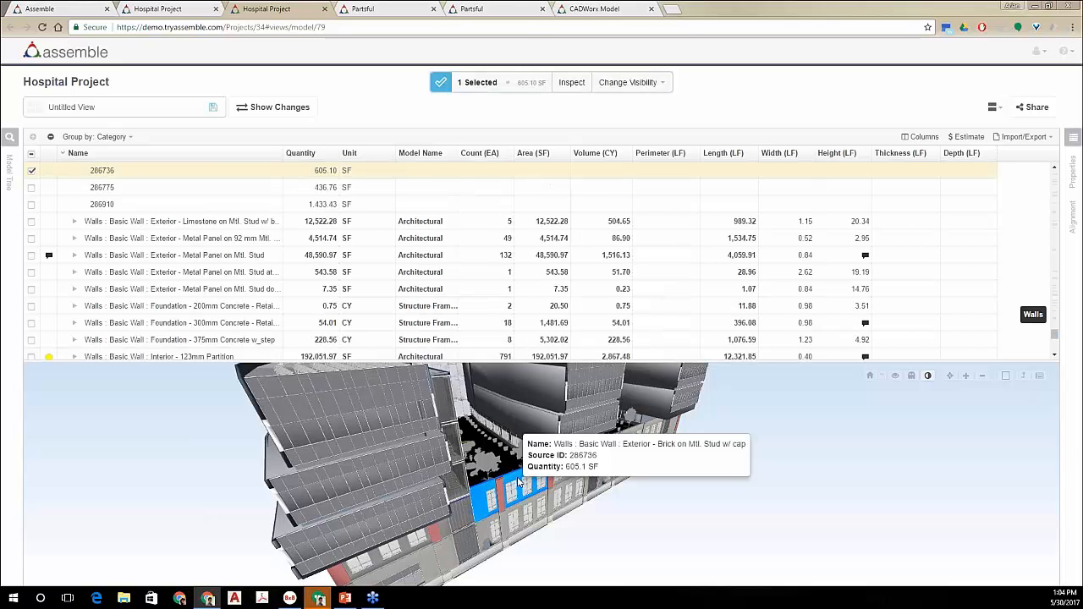
pyautogui.scroll(1, 131, 229)
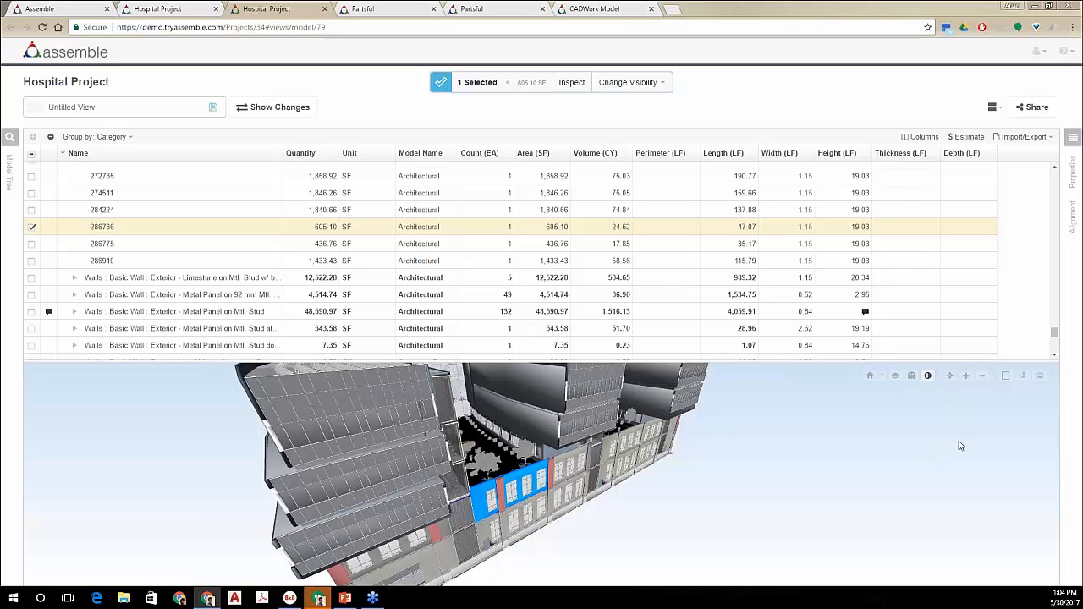
# Step: Display the selected wall's properties and examine its Assemble fields and its type-level model properties
pyautogui.click(1073, 171)
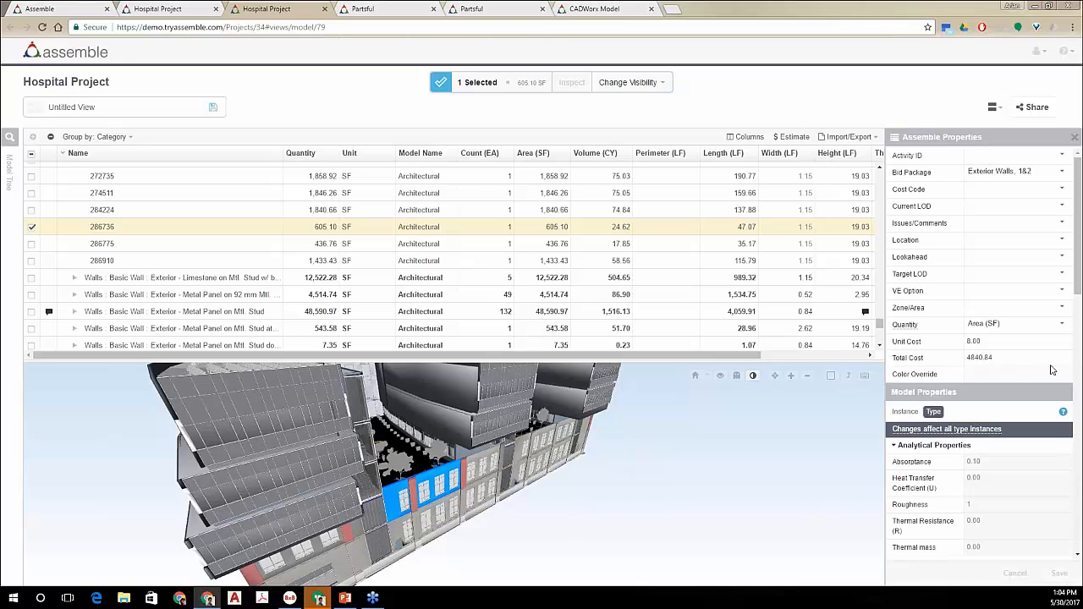
pyautogui.scroll(-2, 948, 244)
pyautogui.scroll(-1, 948, 245)
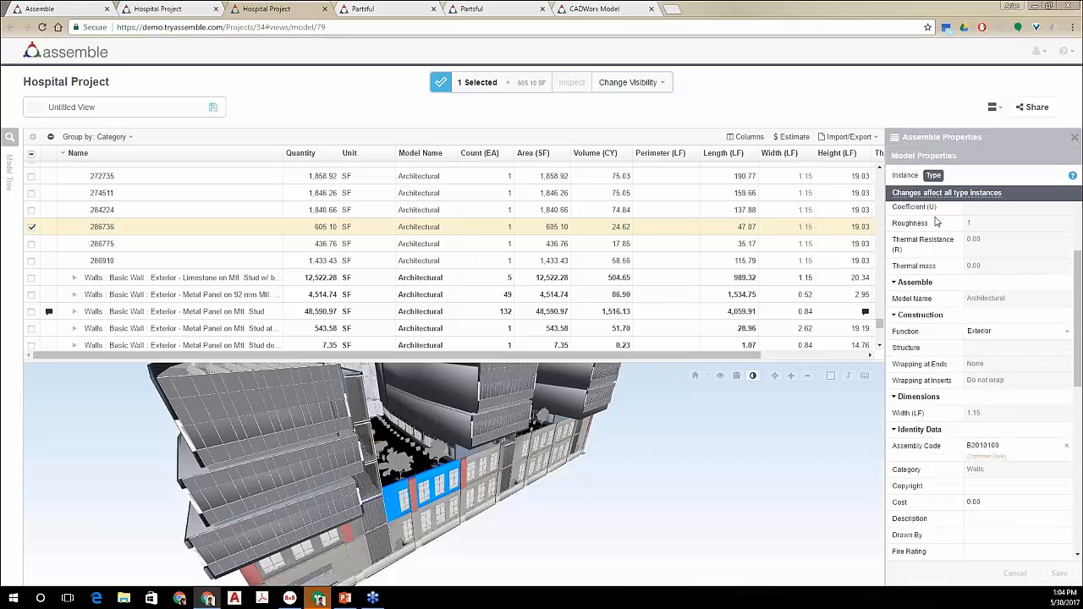
pyautogui.click(906, 187)
pyautogui.click(932, 186)
pyautogui.scroll(-10, 966, 354)
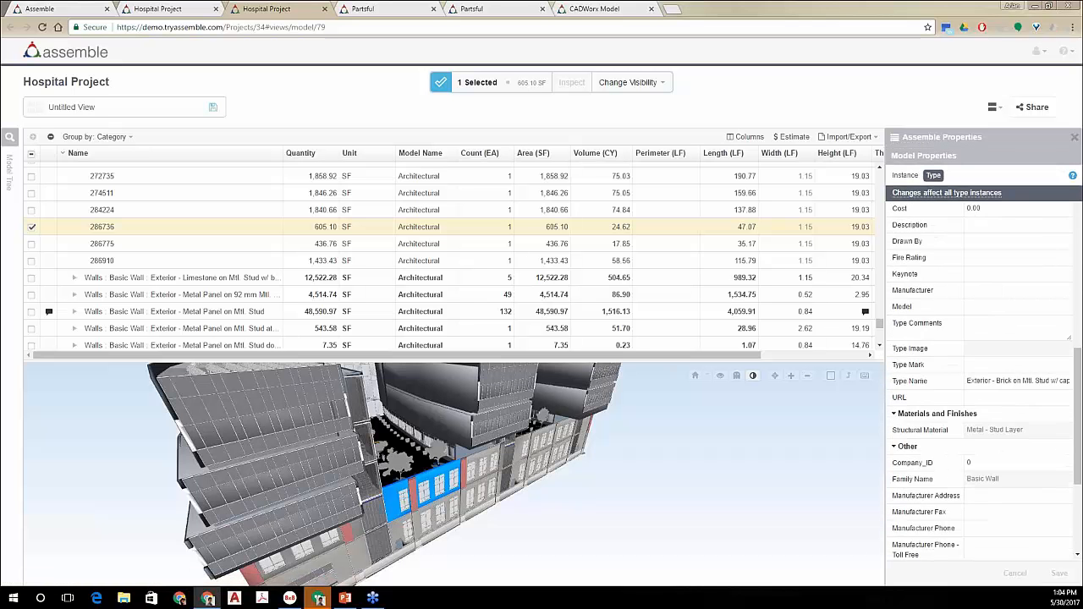
pyautogui.scroll(8, 966, 361)
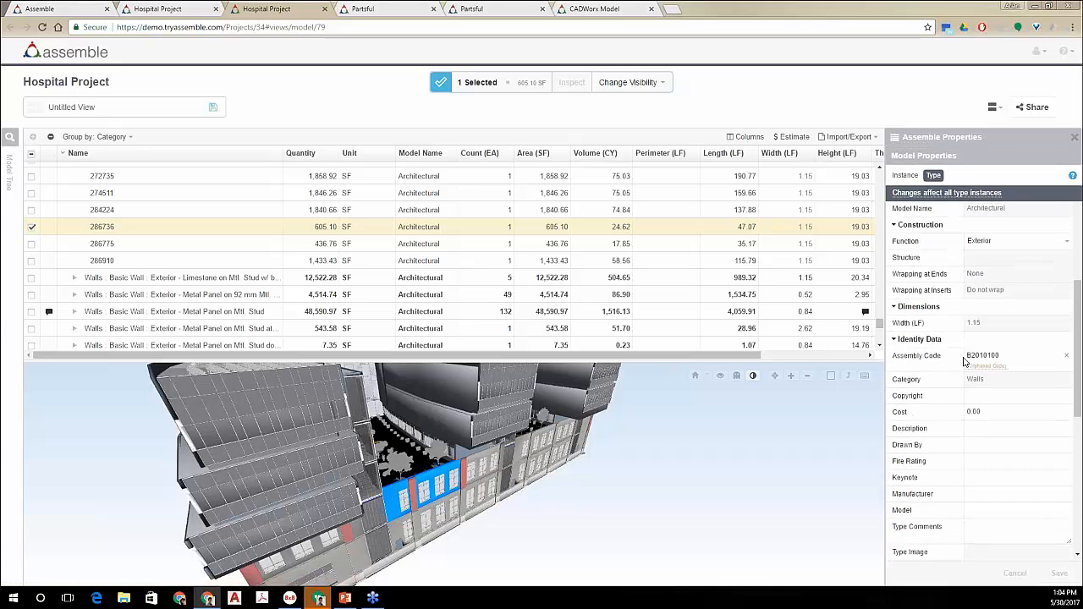
pyautogui.scroll(5, 922, 338)
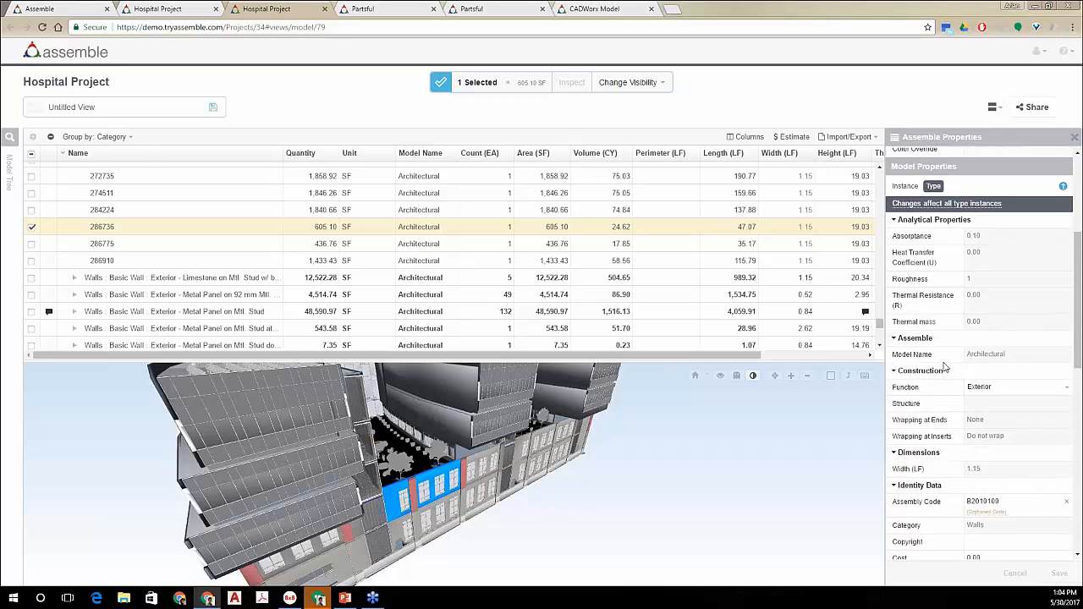
pyautogui.scroll(1, 937, 359)
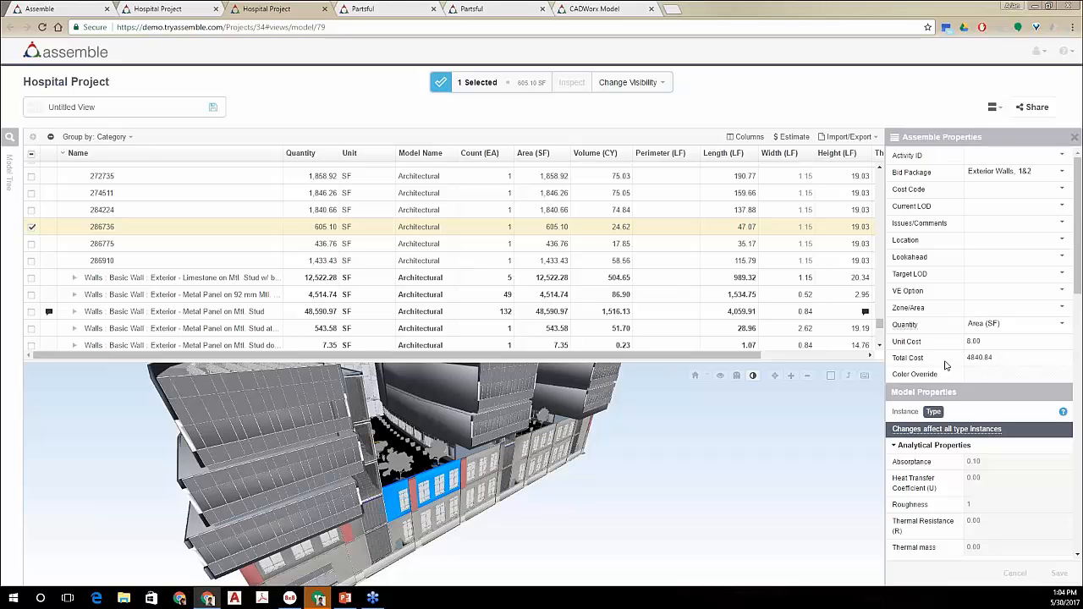
pyautogui.scroll(-1, 973, 343)
pyautogui.scroll(-1, 994, 350)
pyautogui.scroll(2, 994, 349)
# Step: Reopen the model tree and examine the Basic Wall types under the Architectural model's walls, collapsing the Walls category again when done
pyautogui.click(9, 171)
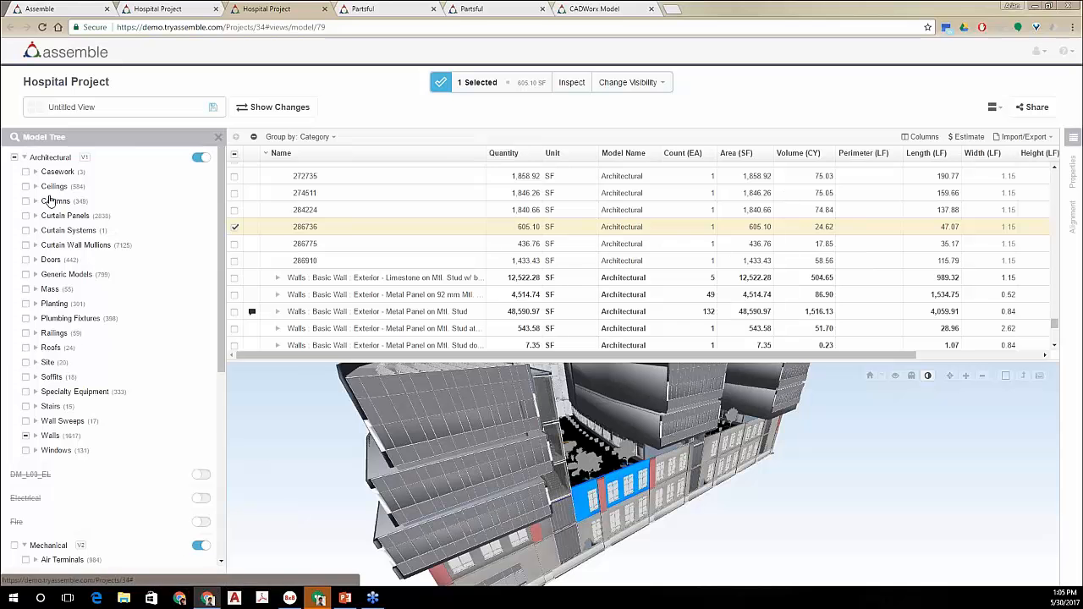
pyautogui.scroll(-5, 97, 347)
pyautogui.scroll(5, 96, 347)
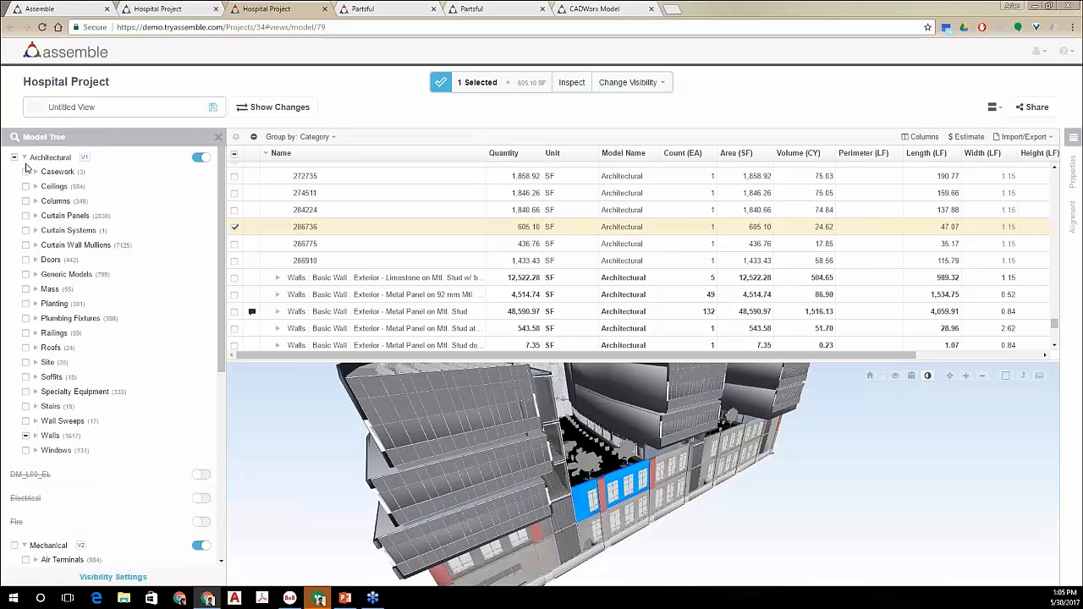
pyautogui.scroll(-4, 51, 254)
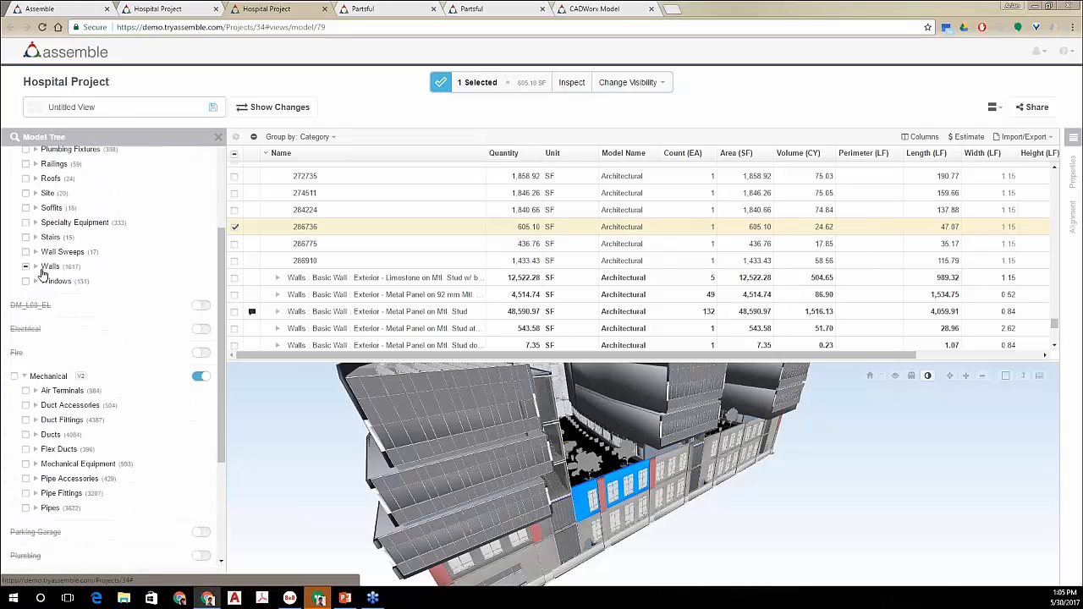
pyautogui.click(35, 266)
pyautogui.click(48, 281)
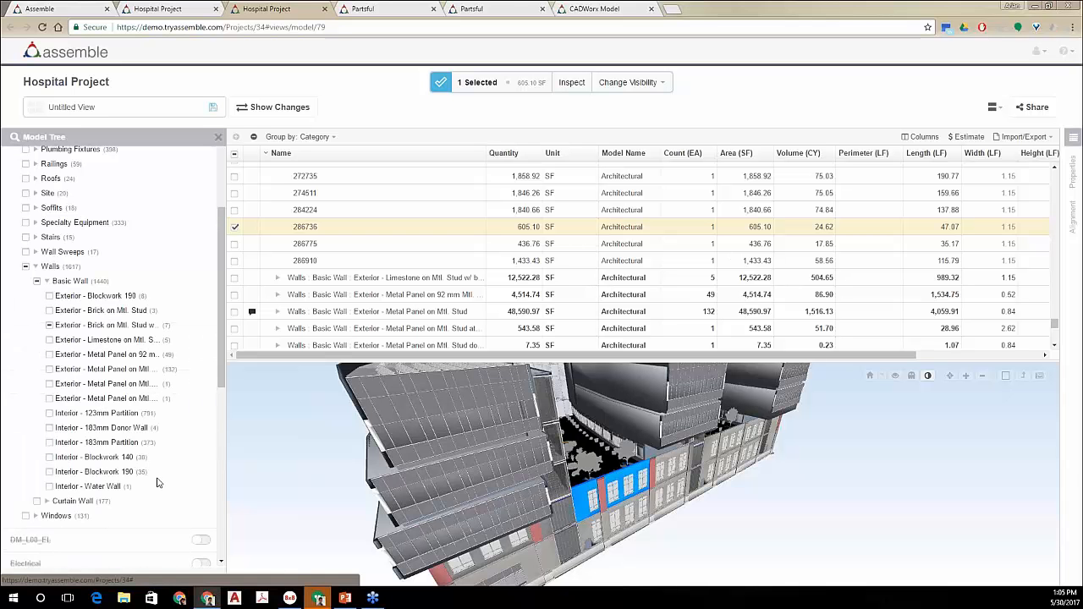
pyautogui.scroll(1, 93, 389)
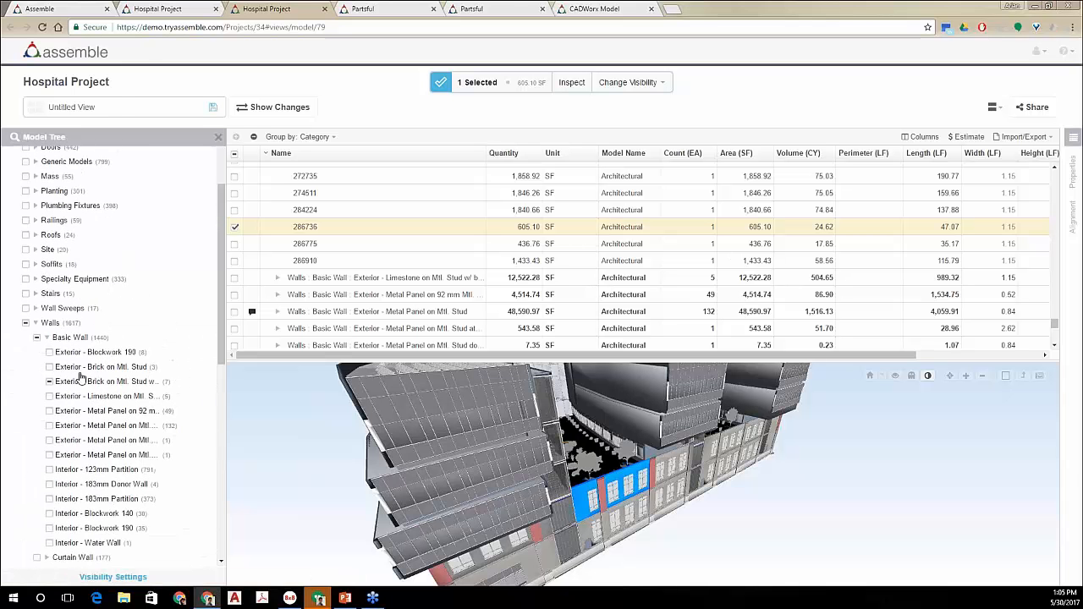
pyautogui.click(36, 323)
pyautogui.scroll(2, 142, 339)
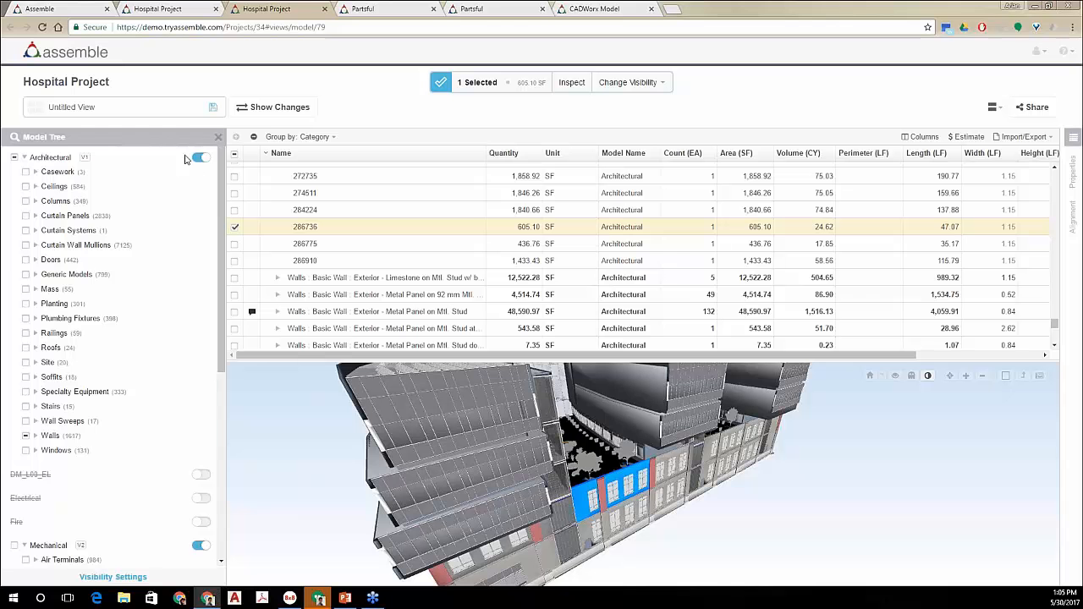
# Step: Select all walls of the Architectural model, review the available visibility changes, and clear the selection
pyautogui.scroll(-6, 170, 256)
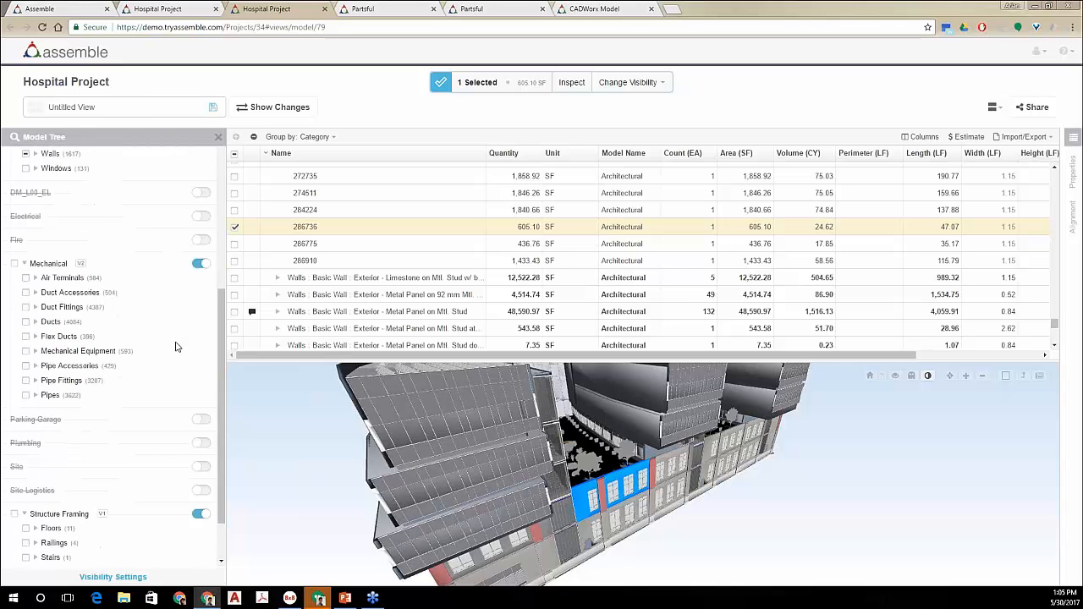
pyautogui.scroll(6, 160, 353)
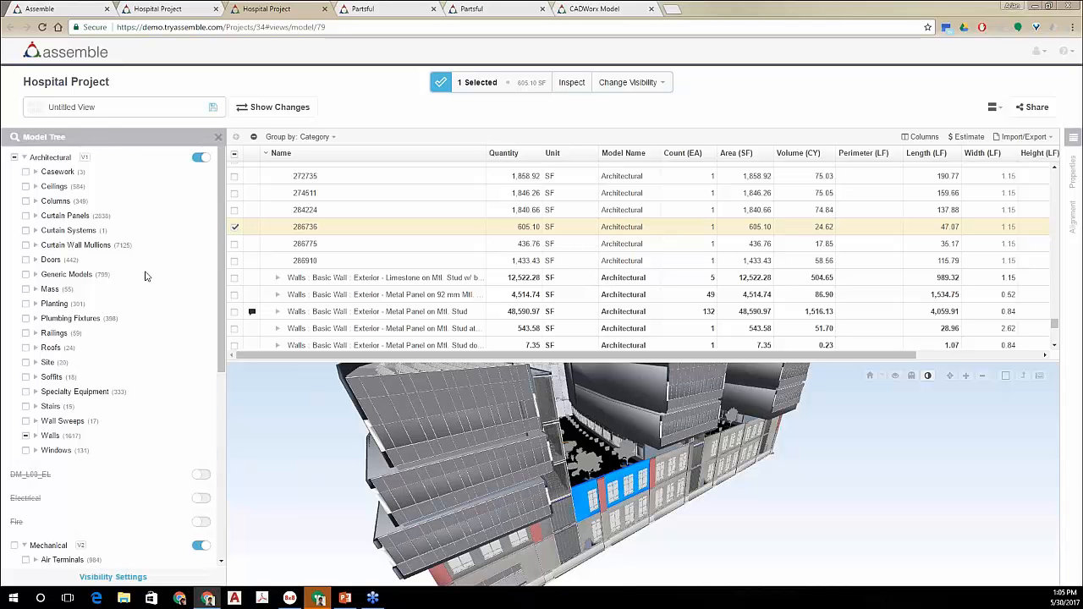
pyautogui.scroll(-3, 160, 261)
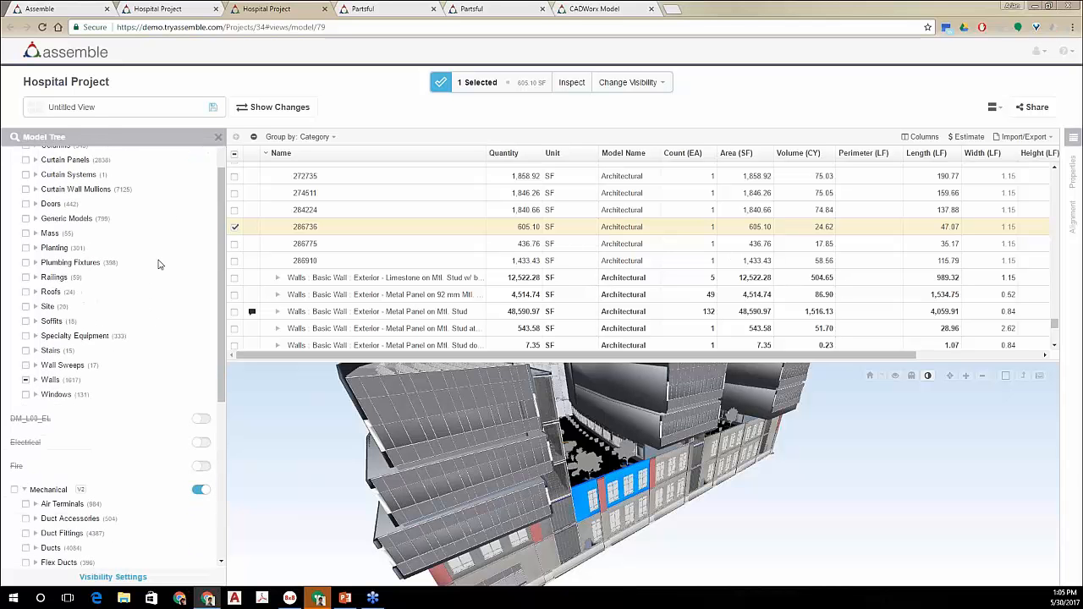
pyautogui.scroll(3, 145, 267)
pyautogui.scroll(1, 144, 266)
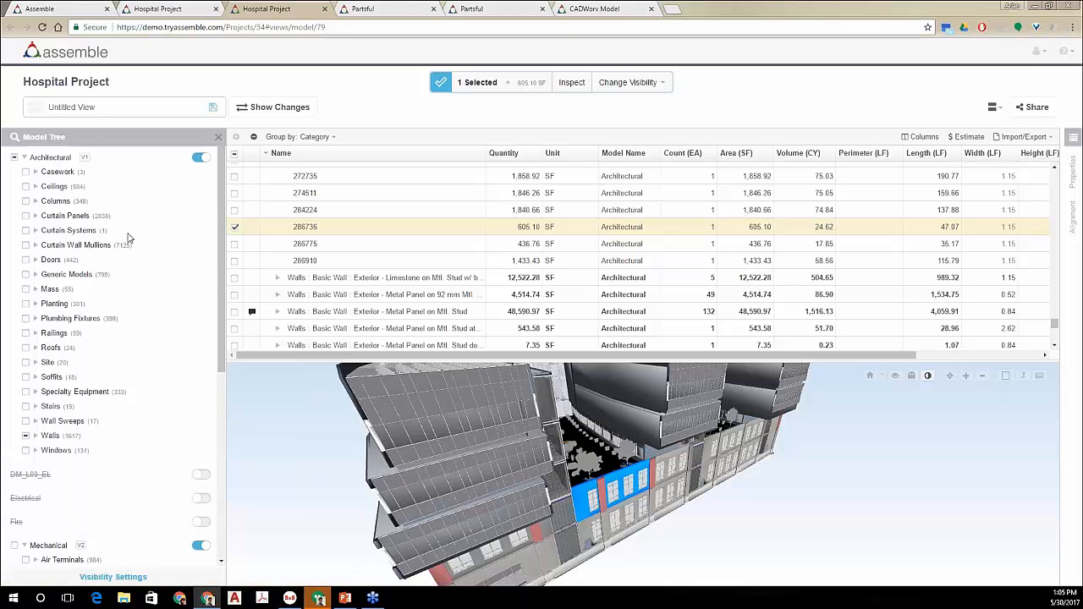
pyautogui.click(26, 436)
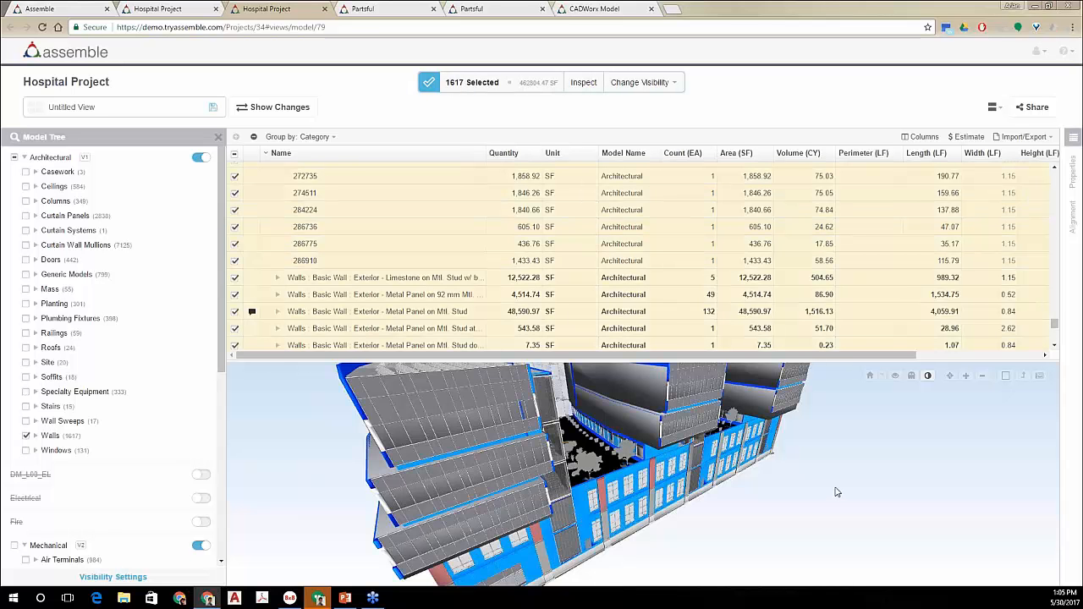
pyautogui.click(645, 82)
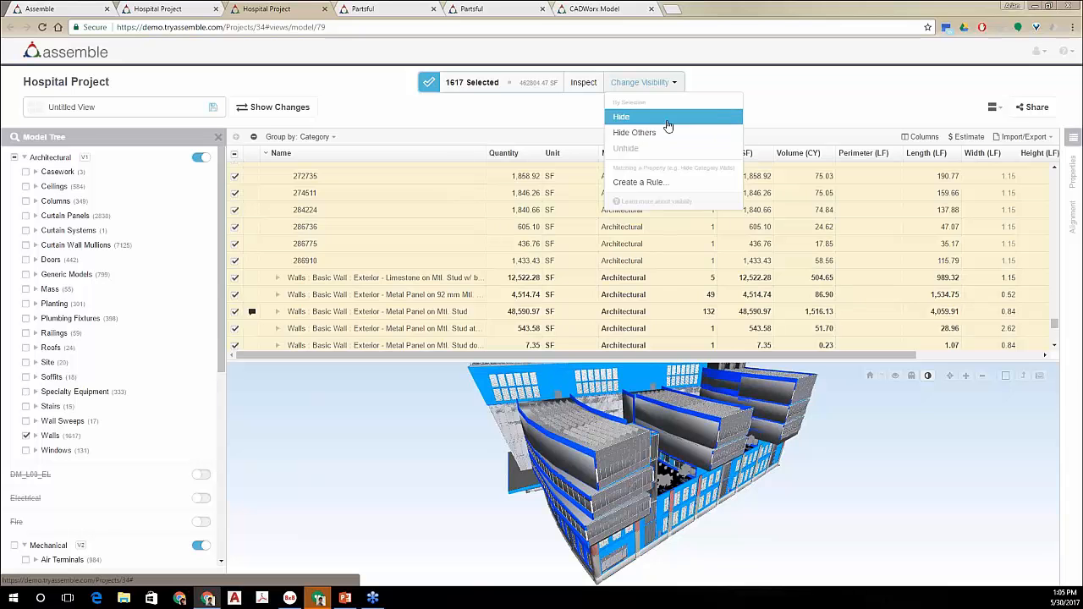
pyautogui.click(766, 103)
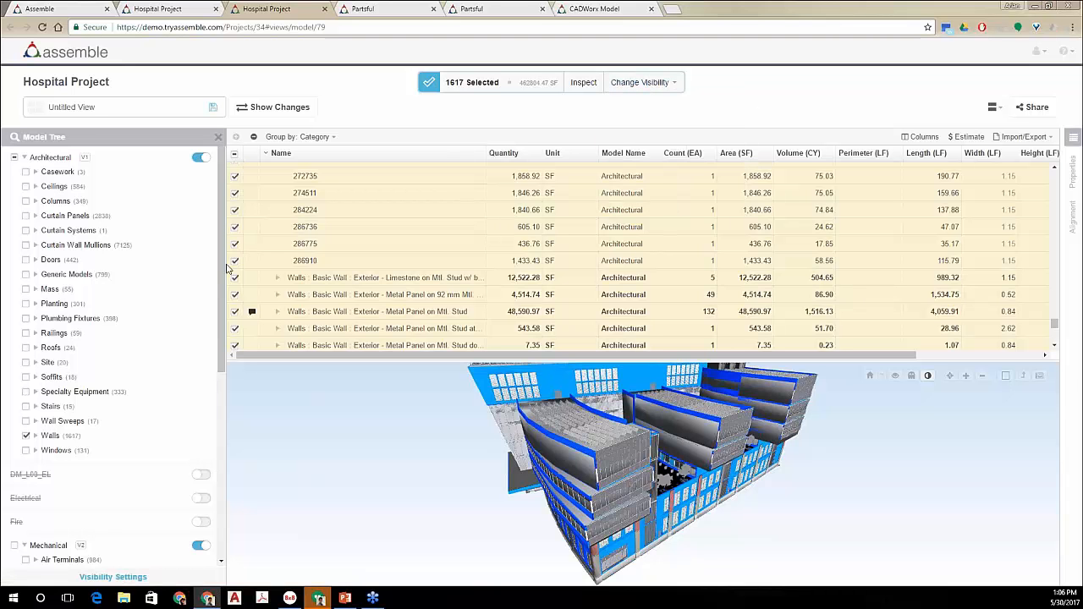
pyautogui.click(26, 435)
# Step: In the visibility settings, add a Show Only rule for all models based on the Level property
pyautogui.scroll(-3, 87, 391)
pyautogui.moveTo(569, 524)
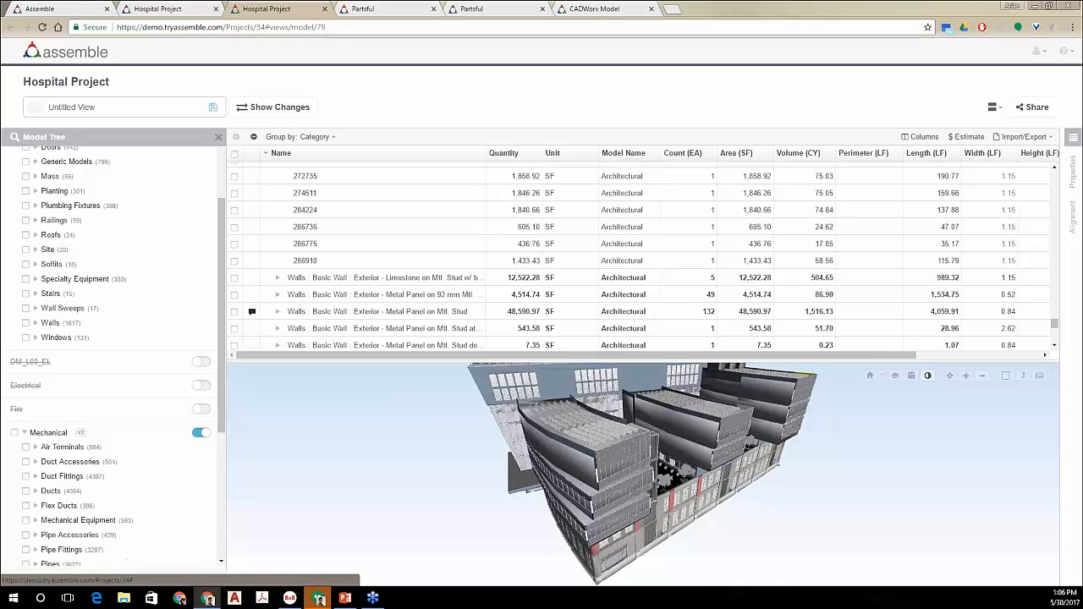
pyautogui.click(127, 579)
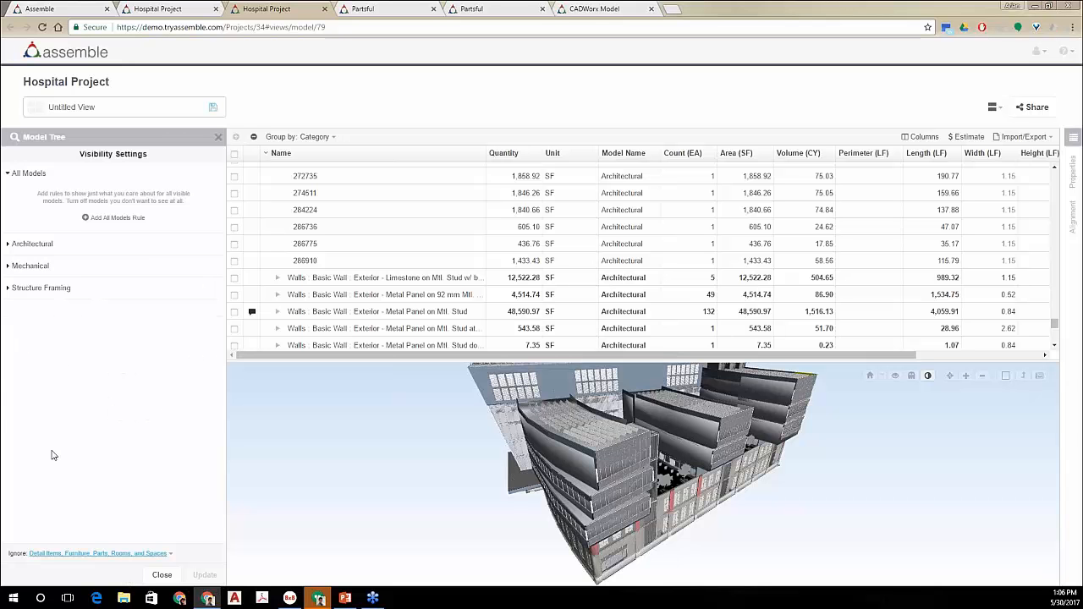
pyautogui.click(136, 577)
pyautogui.click(108, 219)
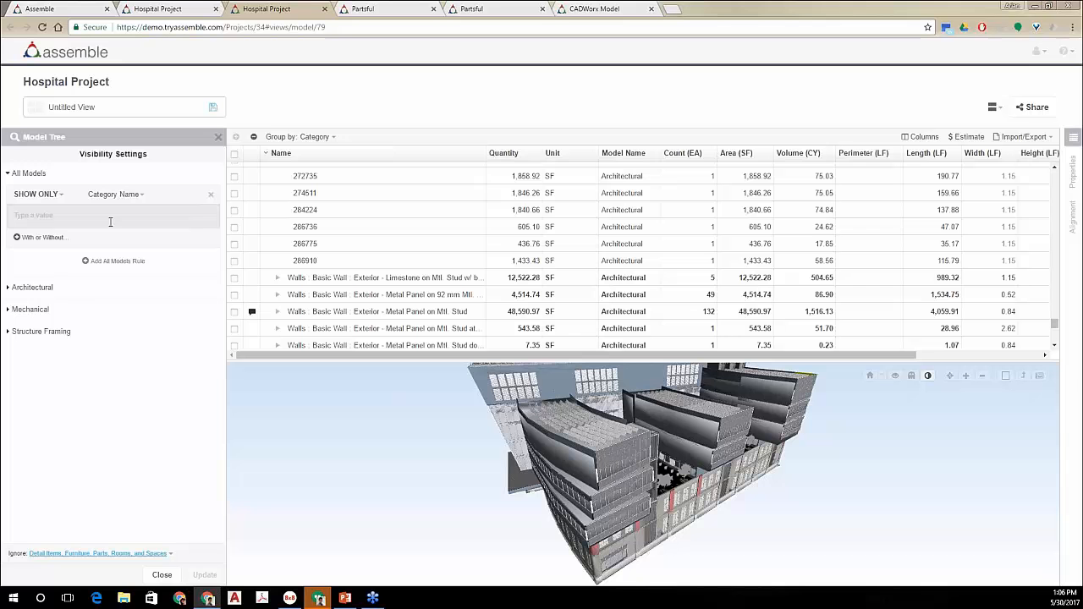
pyautogui.click(118, 195)
pyautogui.moveTo(199, 282); pyautogui.dragTo(200, 343)
pyautogui.click(141, 348)
# Step: Limit the Level rule to Level 3, Level 3 Ceiling and Level 3 TOS, and update the model view
pyautogui.click(76, 216)
pyautogui.click(72, 314)
pyautogui.click(84, 217)
pyautogui.click(102, 314)
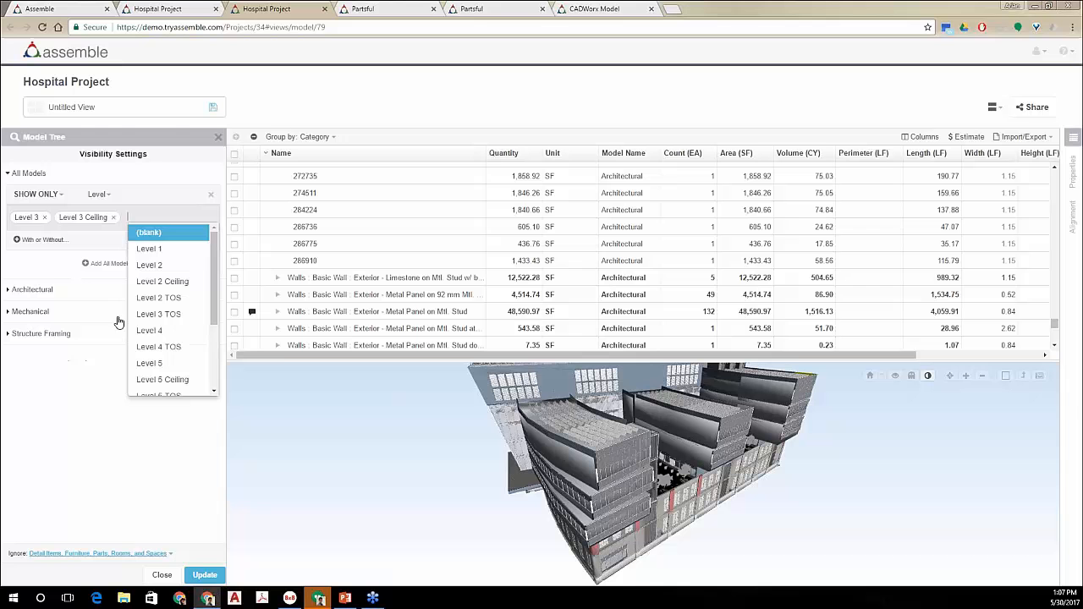
pyautogui.click(173, 316)
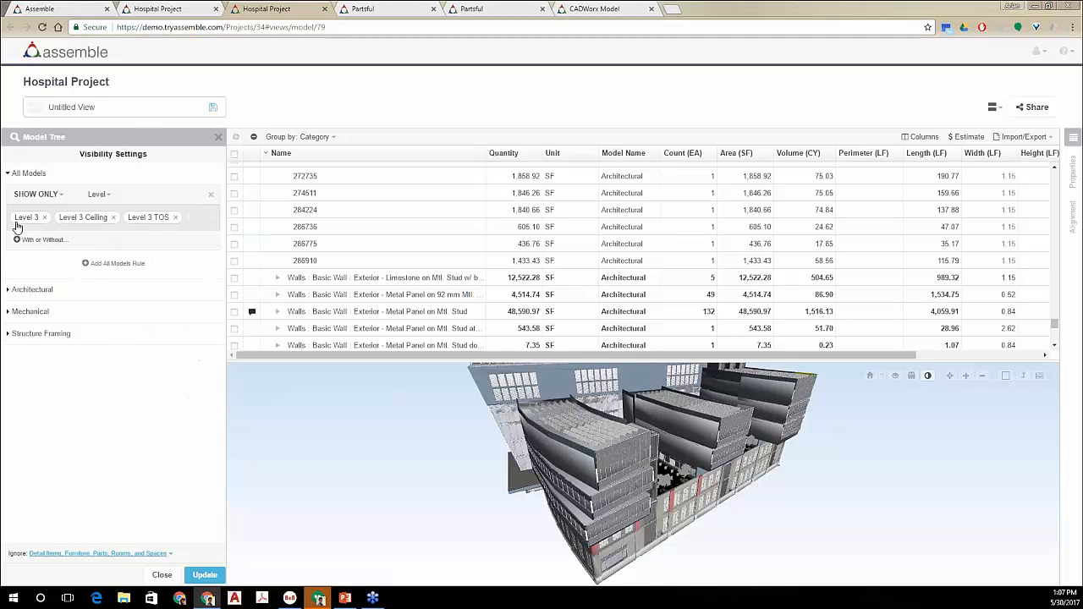
pyautogui.click(205, 576)
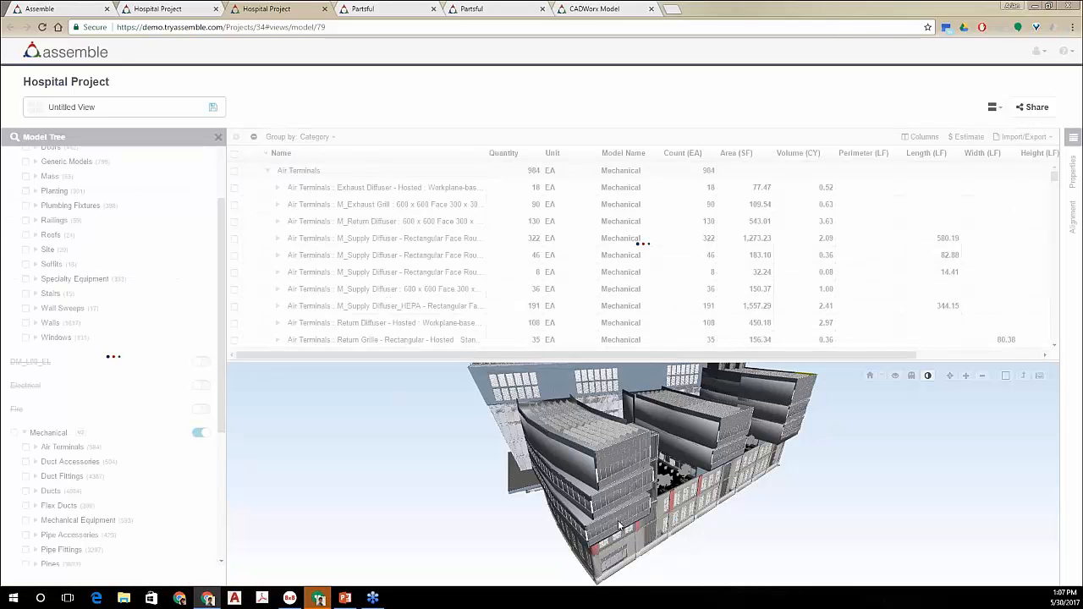
pyautogui.moveTo(757, 458); pyautogui.dragTo(752, 516)
pyautogui.moveTo(679, 508); pyautogui.dragTo(683, 502)
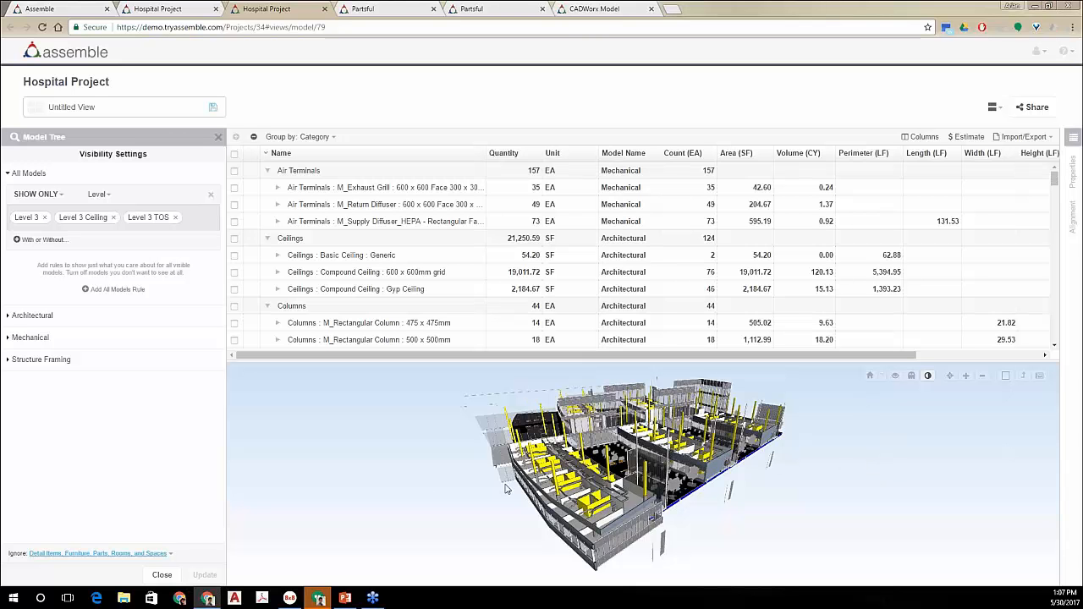
# Step: Switch to the Partsful project's Curtain Walls view and look through the Autodesk Hospital 2016 architectural model's categories and wall families
pyautogui.hotkey('ctrl', 'Tab')
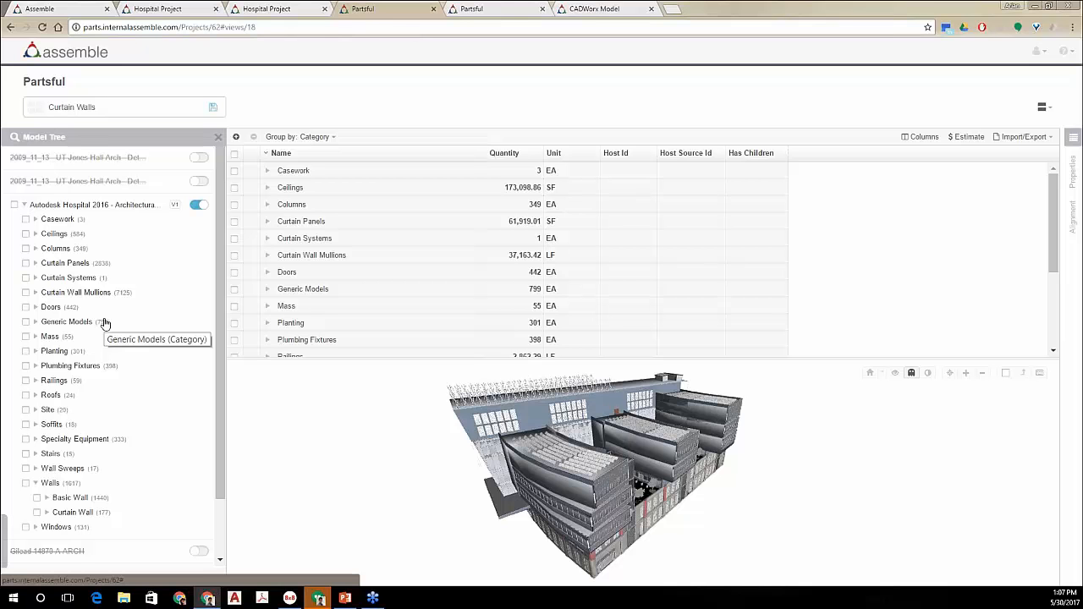
pyautogui.scroll(-1, 121, 319)
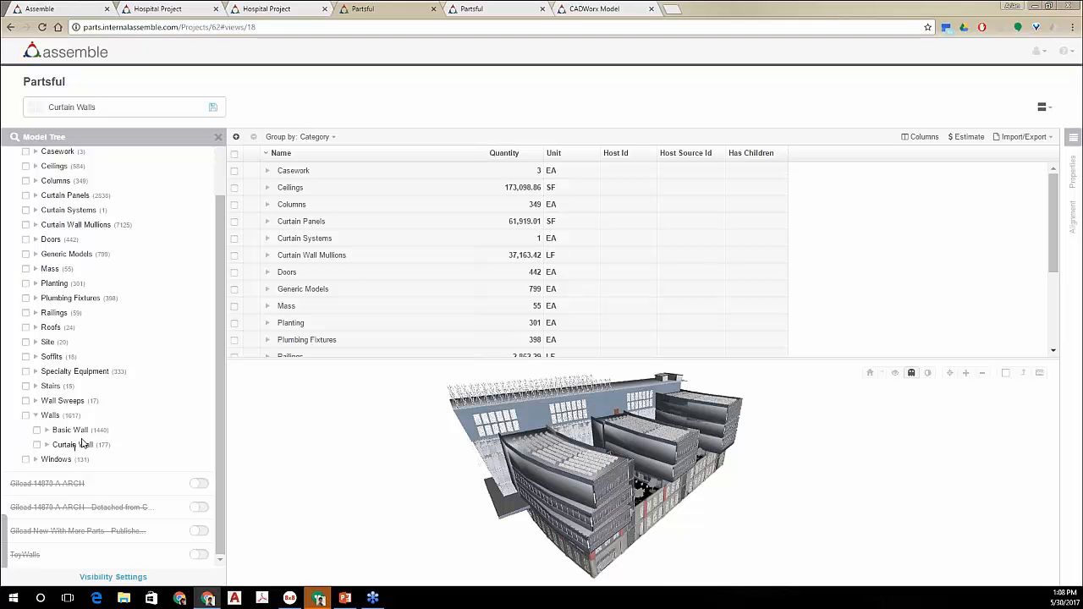
pyautogui.scroll(1, 154, 433)
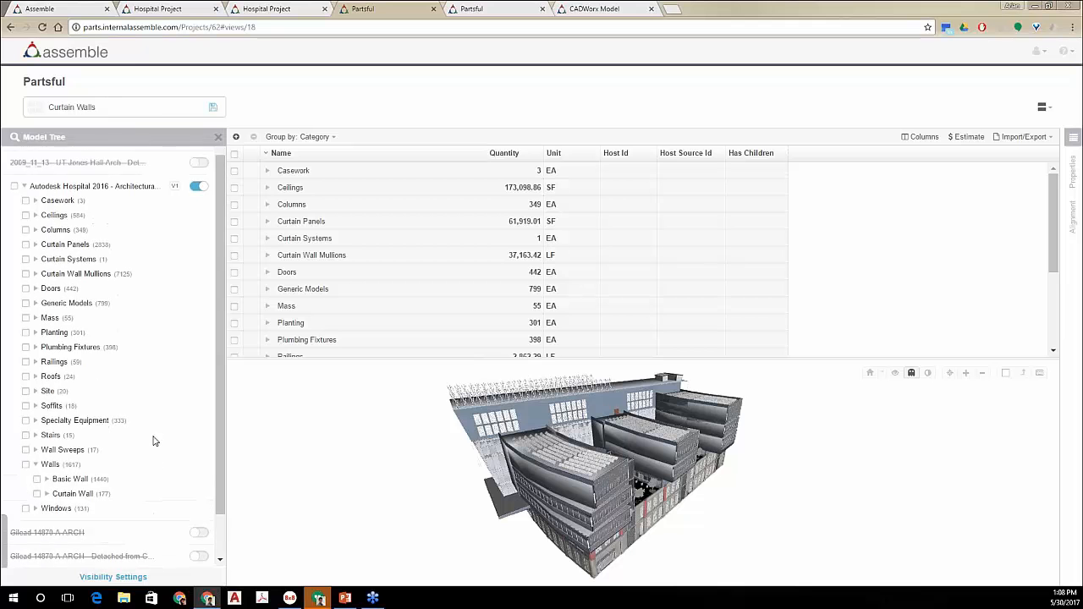
pyautogui.scroll(1, 143, 441)
pyautogui.scroll(-1, 106, 380)
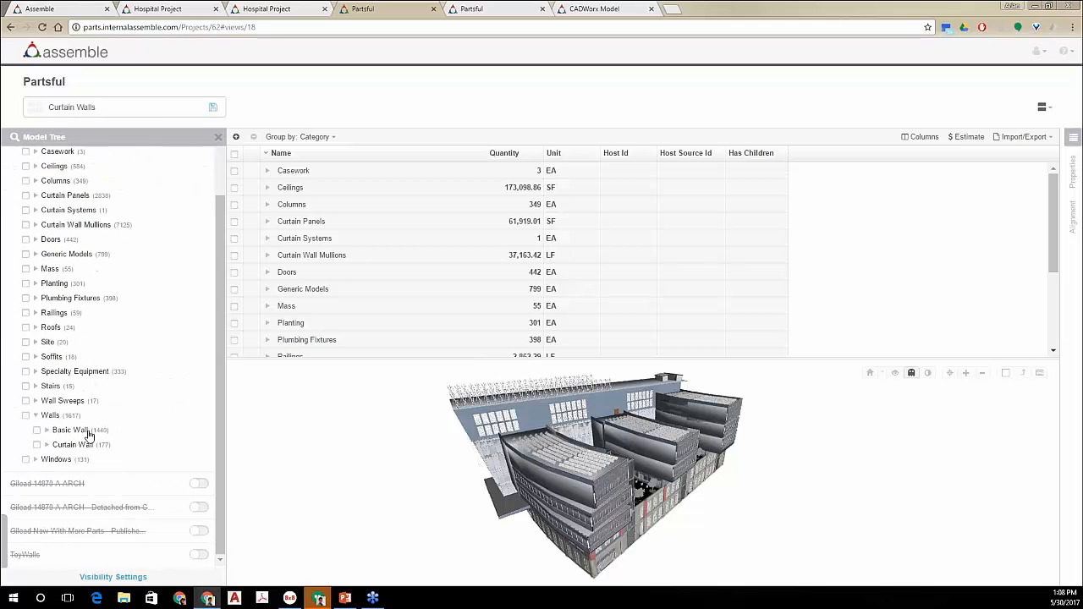
# Step: Select the Curtain Wall family, Curtain Panels and Curtain Wall Mullions, and change the visibility to show only those elements
pyautogui.click(36, 444)
pyautogui.scroll(1, 87, 348)
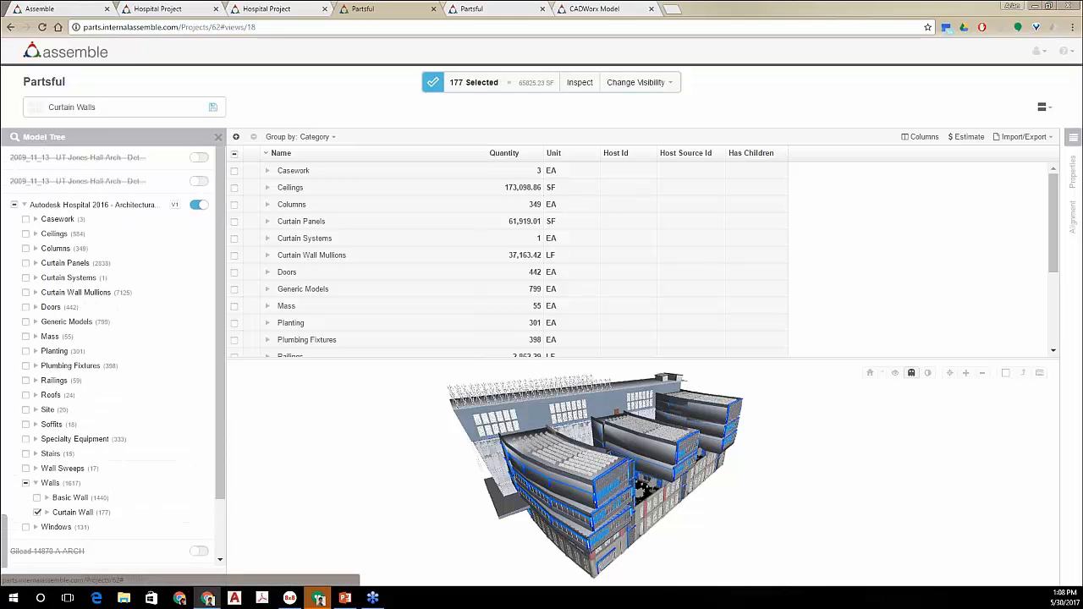
pyautogui.click(25, 263)
pyautogui.click(25, 292)
pyautogui.click(627, 85)
pyautogui.click(606, 132)
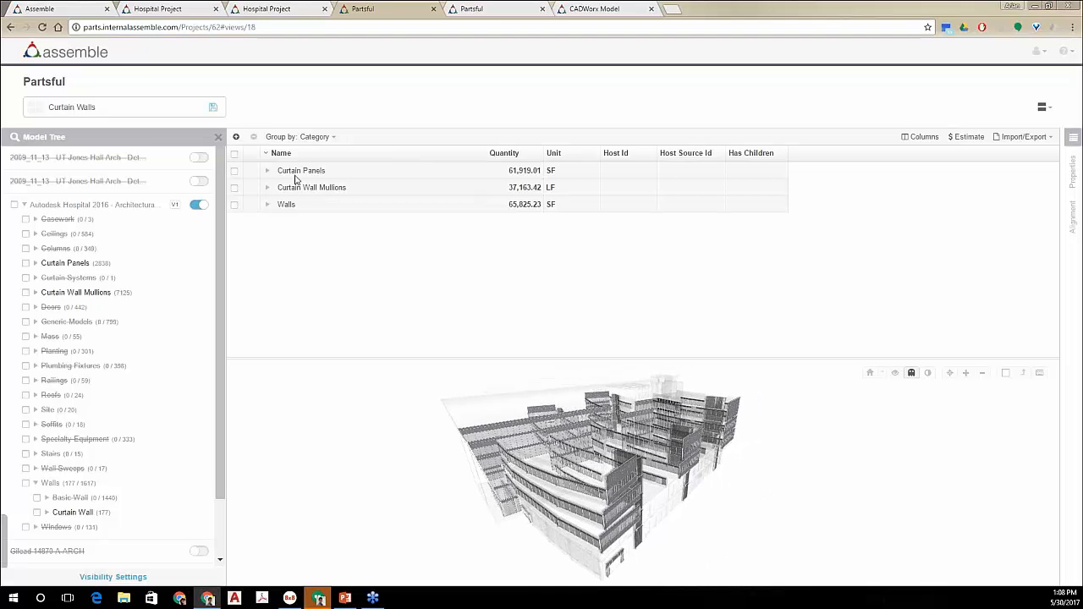
# Step: Examine the curtain wall types under Walls, highlighting Storefront and Exterior Glazing at front entry and listing the front entry type's individual elements
pyautogui.click(267, 206)
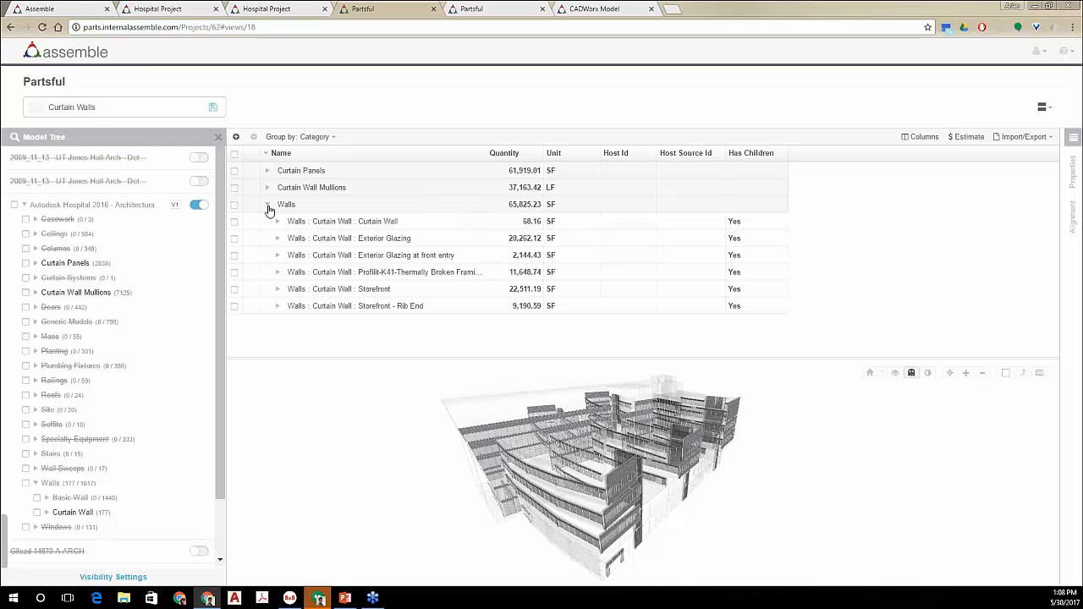
pyautogui.click(234, 290)
pyautogui.click(234, 290)
pyautogui.click(235, 256)
pyautogui.click(234, 256)
pyautogui.moveTo(736, 226); pyautogui.dragTo(761, 247)
pyautogui.click(278, 254)
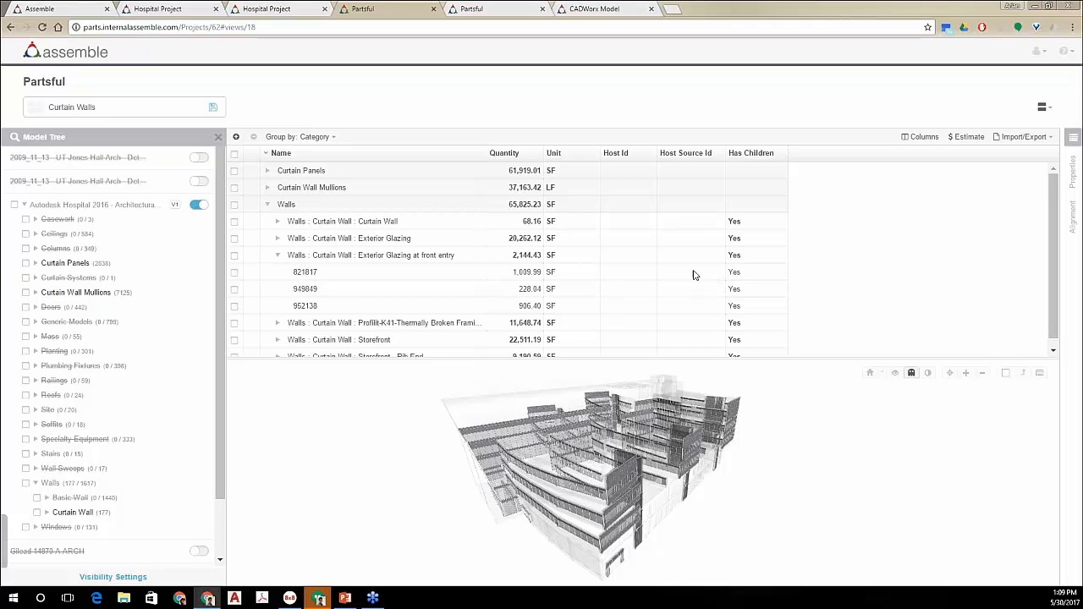
pyautogui.click(278, 254)
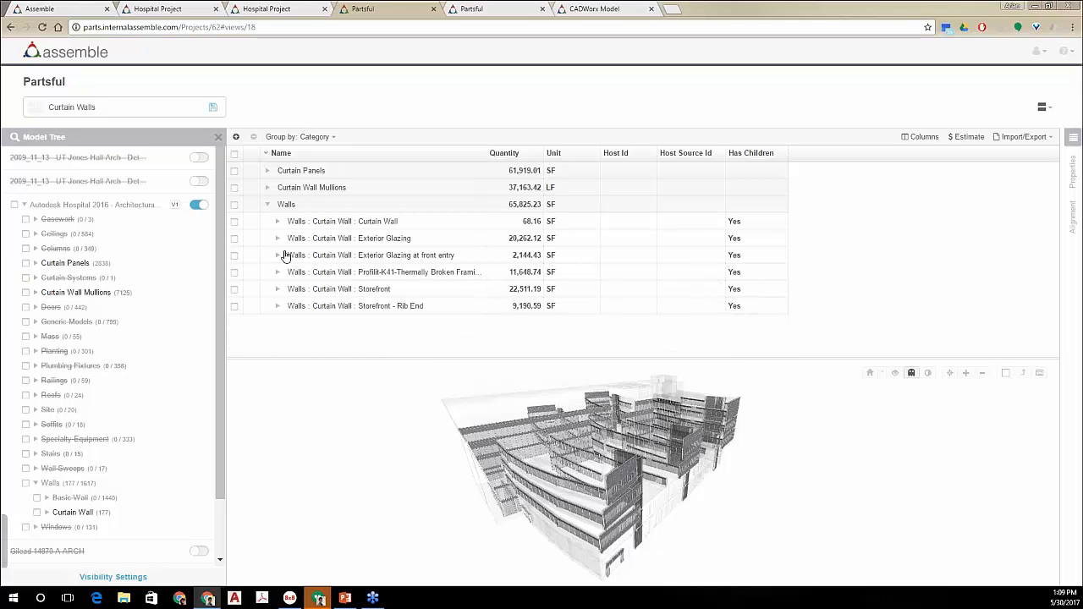
# Step: Expand Curtain Panels and examine the Host Id and Host Source Id values of the individual Pilkington Profilit panels
pyautogui.click(266, 171)
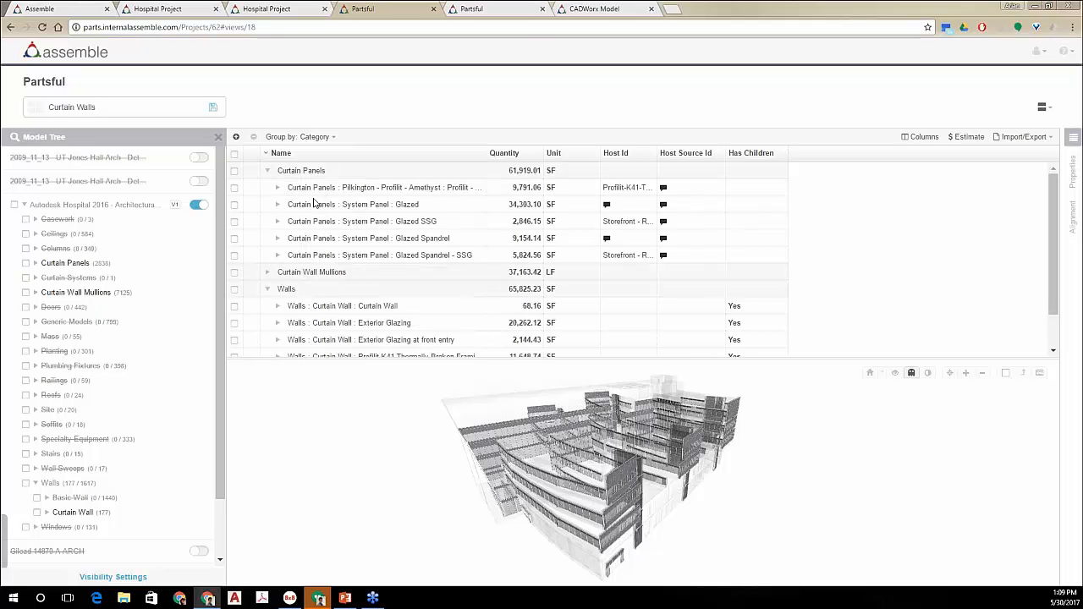
pyautogui.click(277, 189)
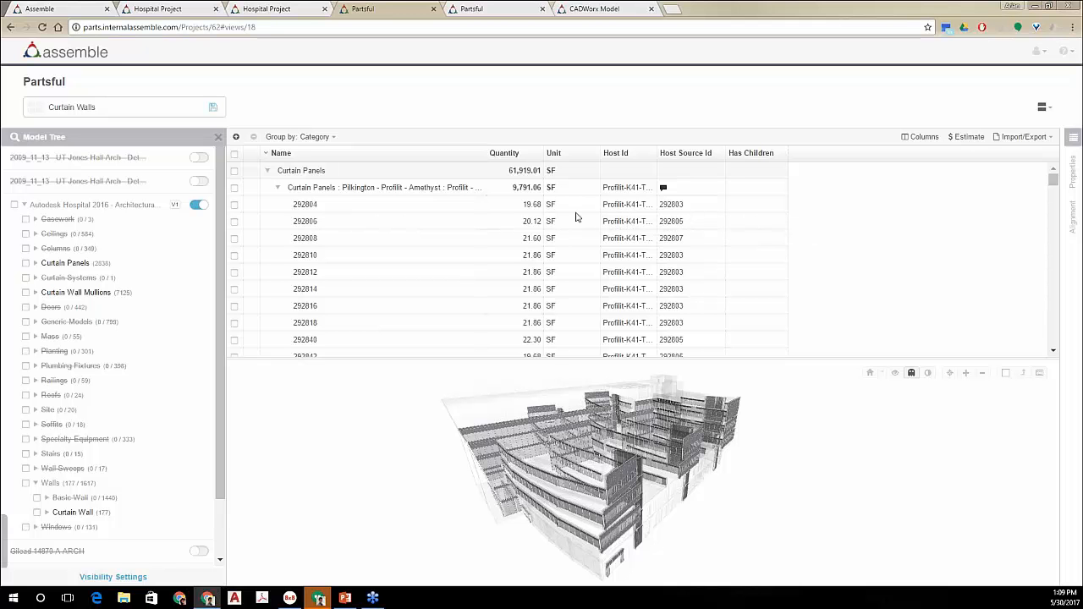
pyautogui.click(279, 189)
pyautogui.scroll(-2, 368, 283)
pyautogui.scroll(2, 423, 279)
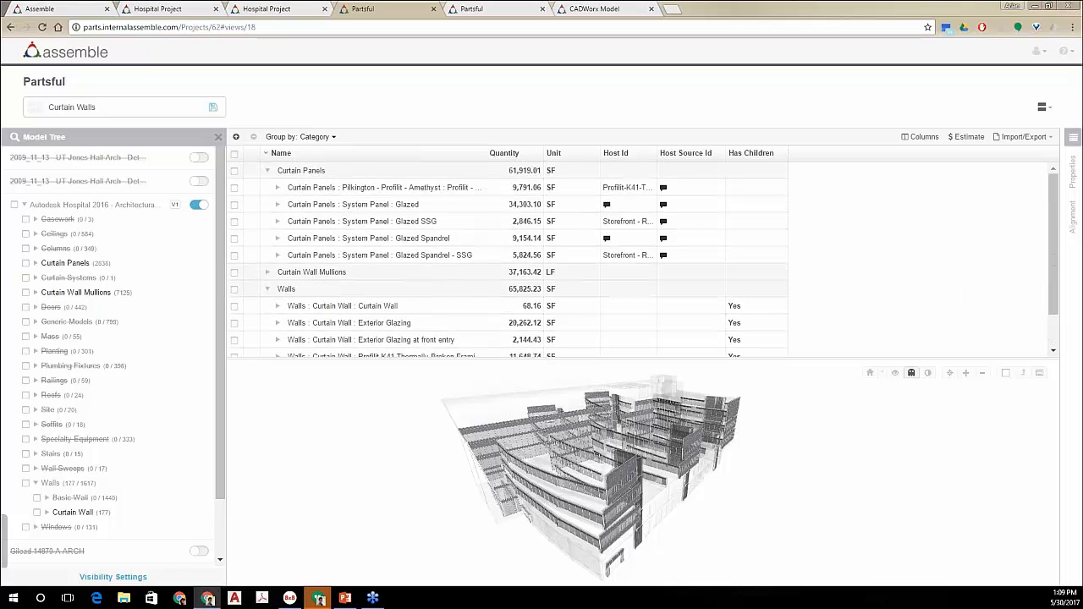
# Step: Group the element list by Host Id and expand Curtain Panels to list its host wall types
pyautogui.click(308, 137)
pyautogui.click(277, 238)
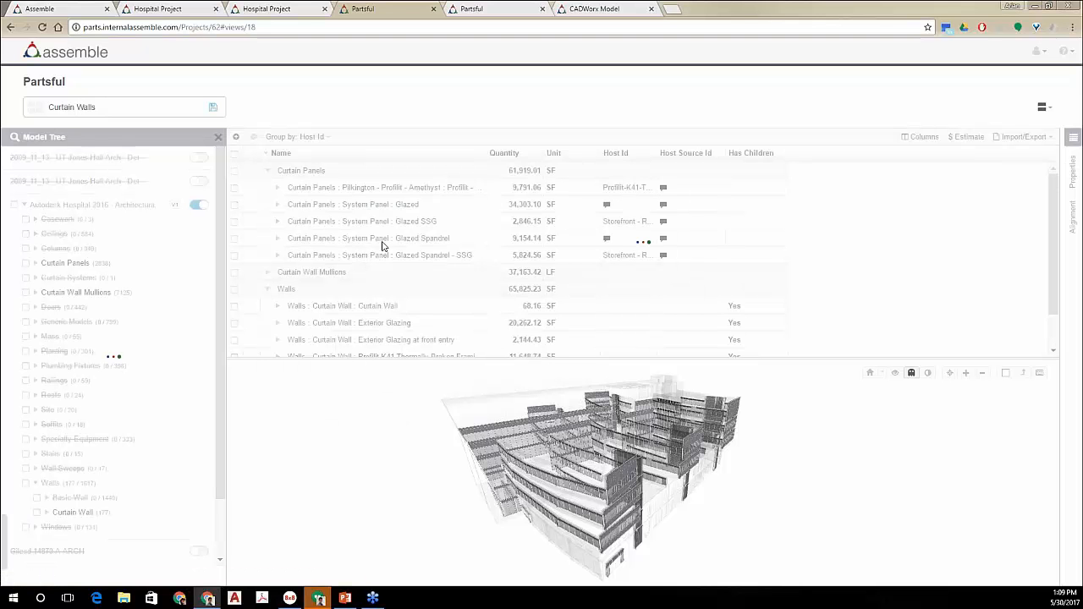
pyautogui.click(267, 171)
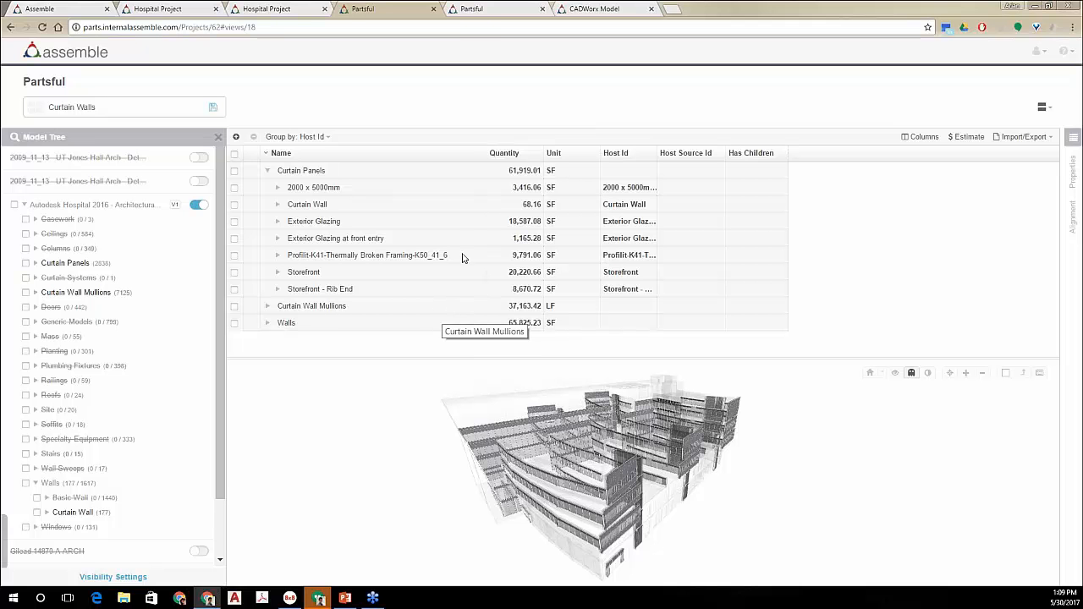
# Step: Switch to the Partsful project's Parts view and look through the architectural model's categories in the model tree
pyautogui.click(482, 11)
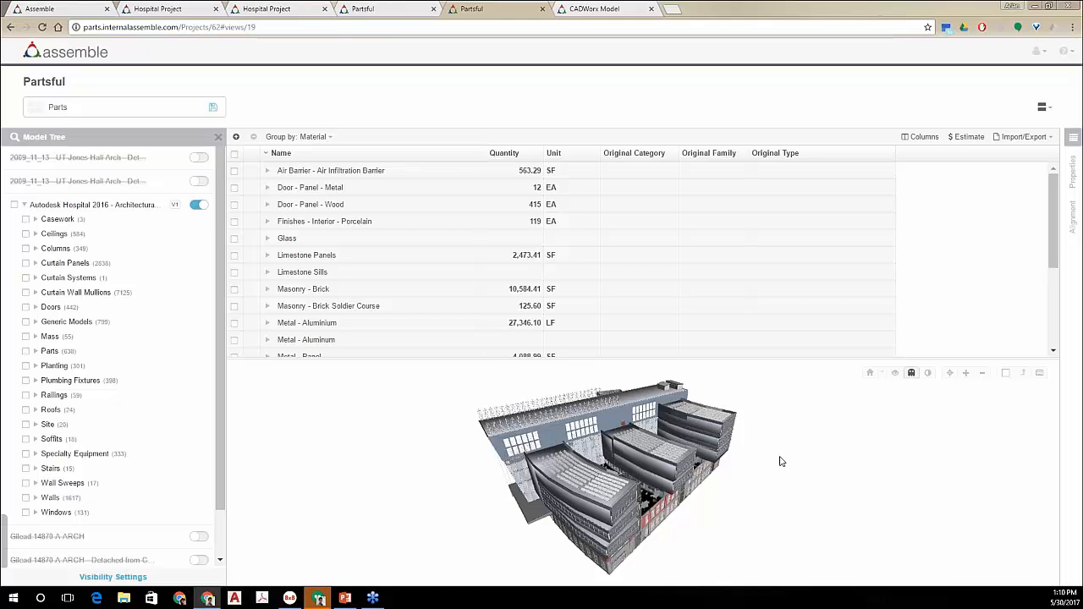
pyautogui.scroll(-1, 189, 430)
pyautogui.scroll(-1, 189, 430)
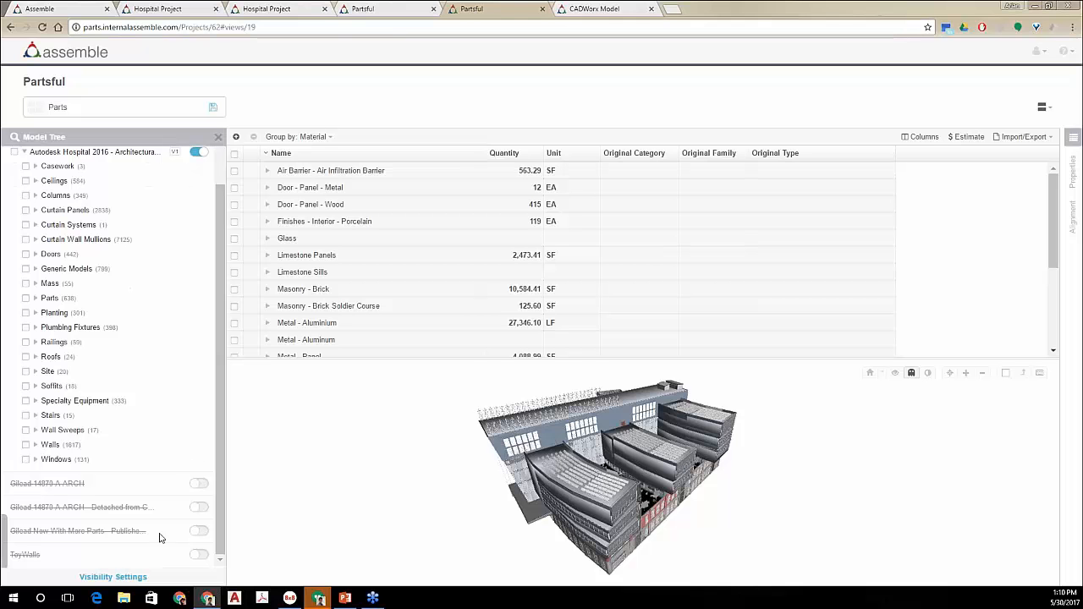
# Step: Open the visibility settings and review the ignored categories, keeping Parts out of the ignore list
pyautogui.click(127, 579)
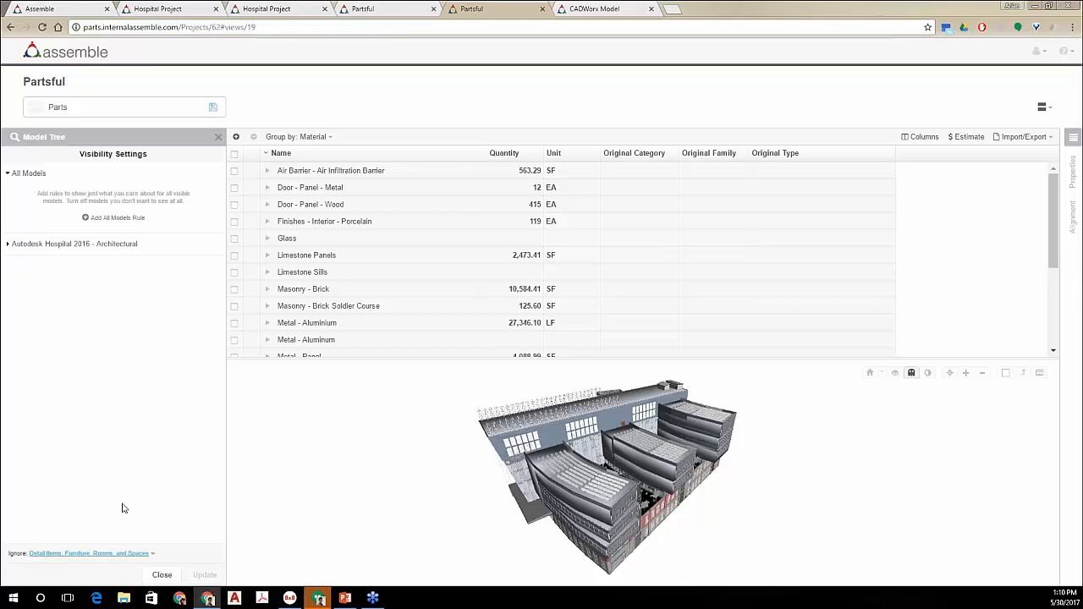
pyautogui.click(102, 558)
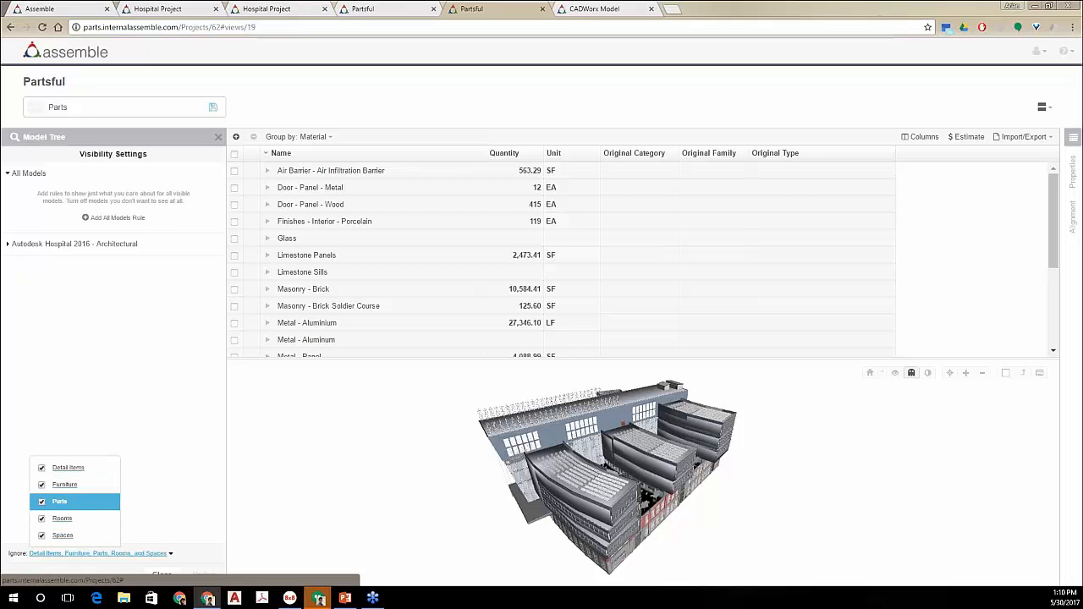
pyautogui.click(85, 571)
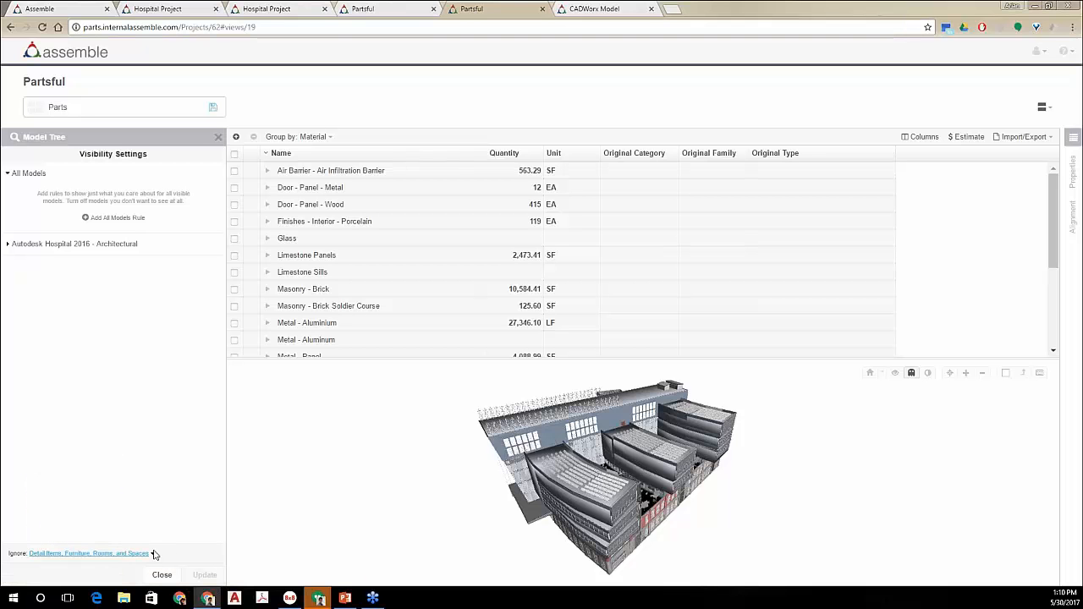
# Step: Add a Show Only rule for the Autodesk Hospital 2016 - Architectural model with Category Name set to Parts, and update the view
pyautogui.click(68, 245)
pyautogui.click(90, 289)
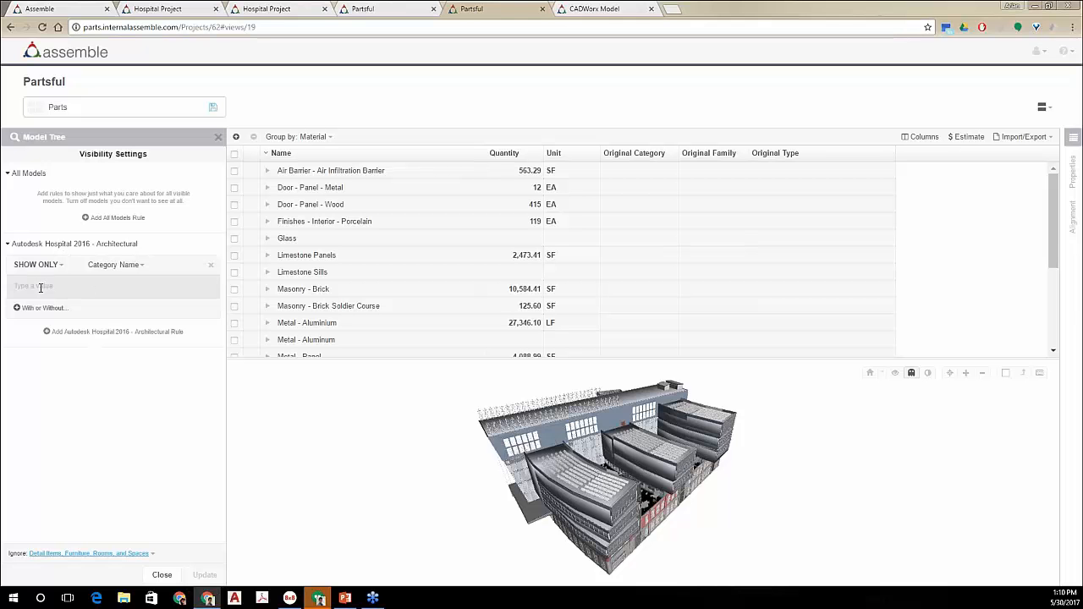
pyautogui.click(117, 285)
pyautogui.click(68, 448)
pyautogui.click(202, 579)
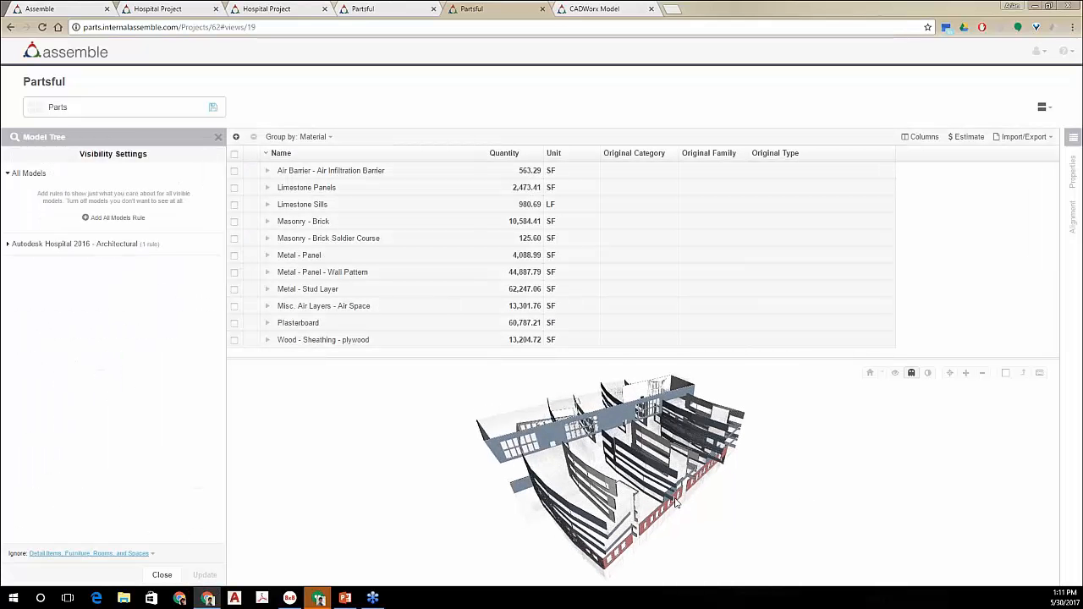
# Step: Select the face layer of the exterior metal panel wall in the 3D model, then its metal stud layer, to inspect their original wall properties
pyautogui.scroll(6, 538, 428)
pyautogui.scroll(5, 538, 428)
pyautogui.scroll(2, 517, 471)
pyautogui.click(529, 482)
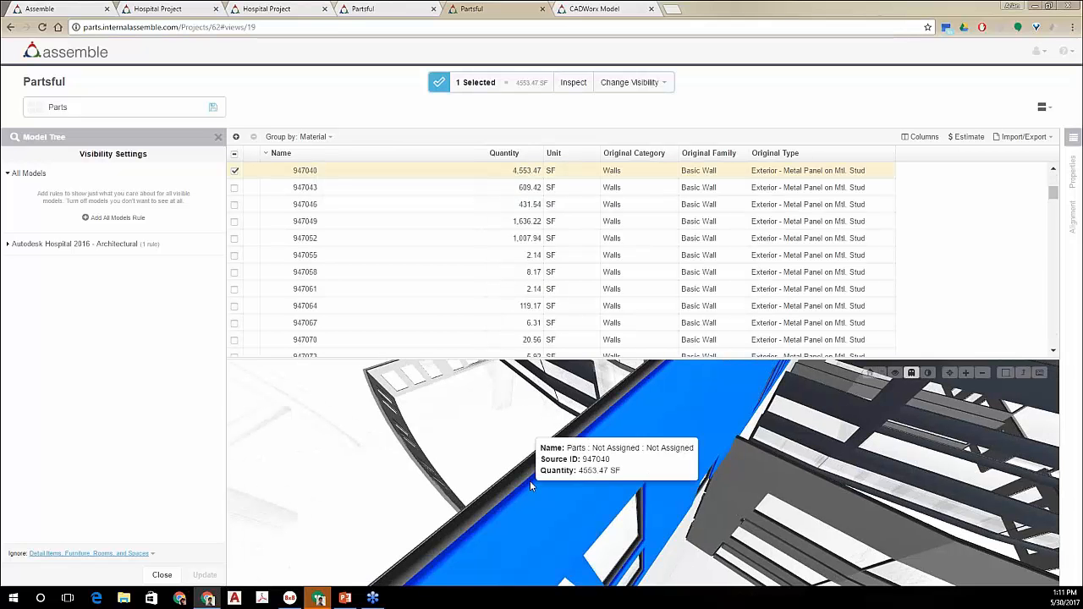
pyautogui.scroll(1, 521, 477)
pyautogui.click(523, 473)
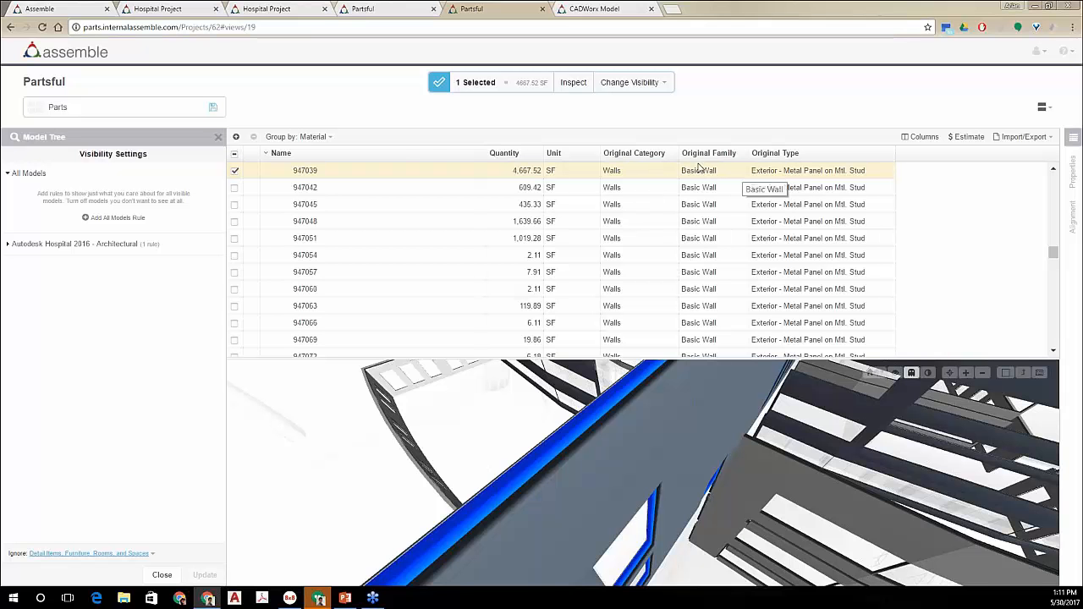
# Step: Collapse the whole element list back to its material groups
pyautogui.scroll(-3, 597, 473)
pyautogui.moveTo(598, 473)
pyautogui.mouseDown()
pyautogui.moveTo(616, 364)
pyautogui.moveTo(613, 489)
pyautogui.mouseUp()
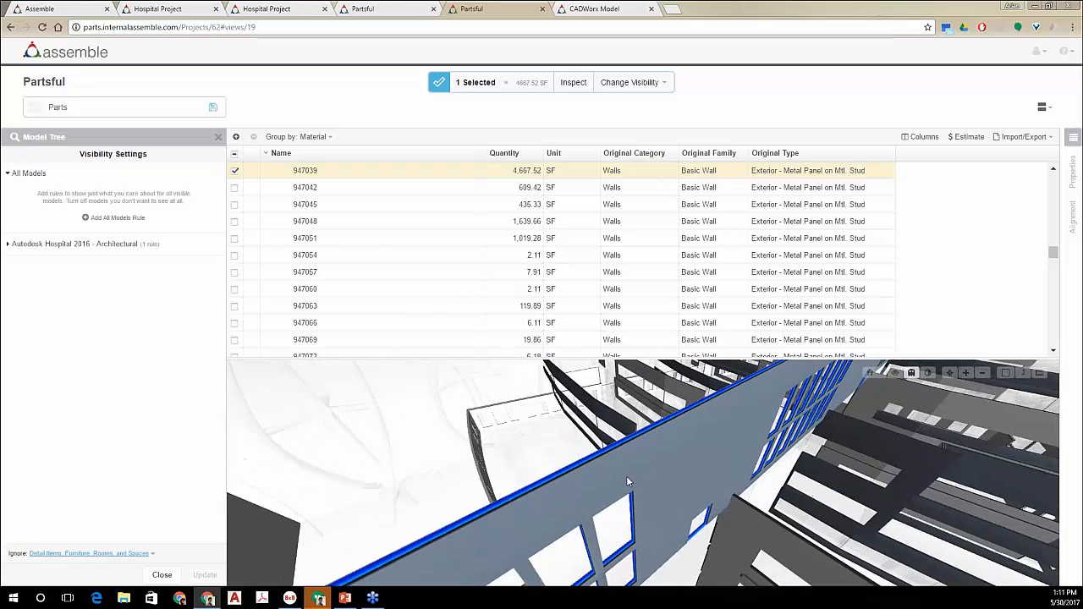
pyautogui.scroll(-5, 374, 256)
pyautogui.click(253, 137)
pyautogui.click(253, 137)
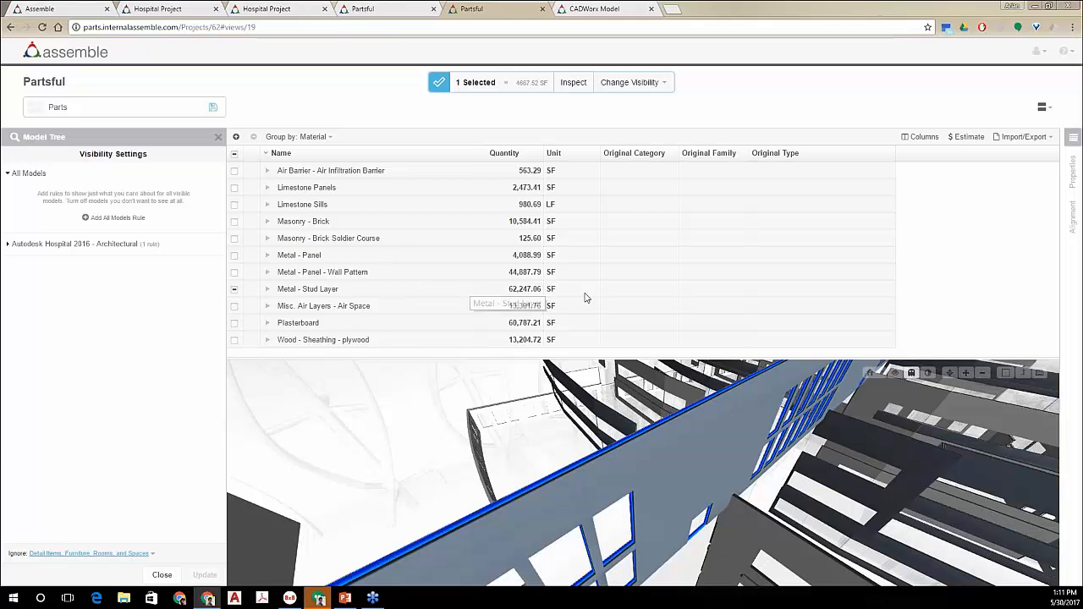
# Step: Expand the Parts under Metal - Stud Layer to examine their original category, family and type, and clear the selection
pyautogui.click(268, 288)
pyautogui.scroll(-1, 525, 293)
pyautogui.click(278, 299)
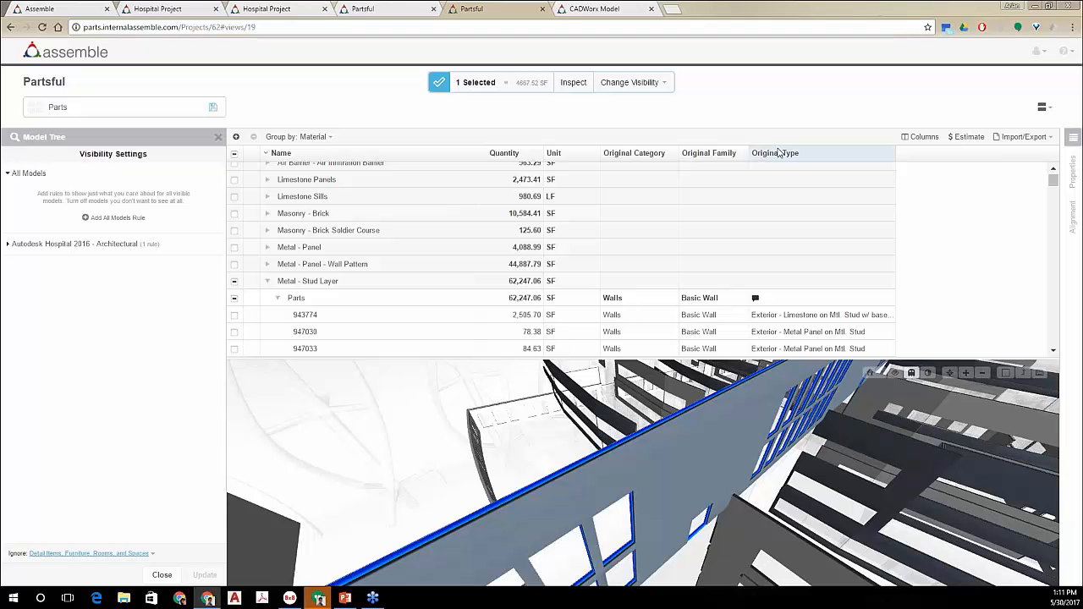
pyautogui.scroll(-5, 575, 464)
pyautogui.click(589, 507)
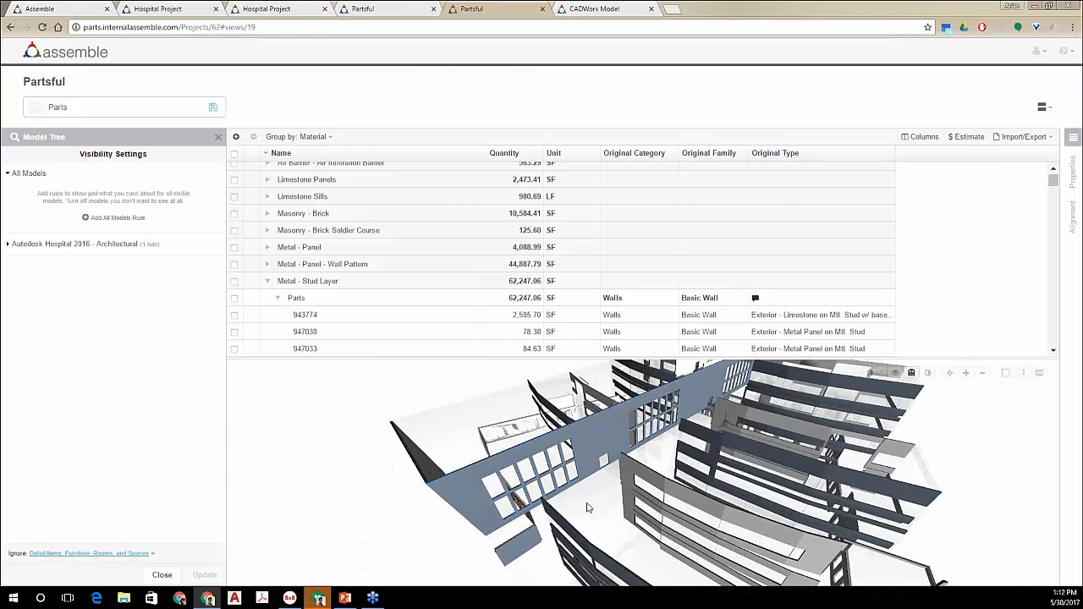
# Step: Switch to the CADWorx Model project and examine its tower, piping, steel frame and containers from different angles
pyautogui.hotkey('ctrl', 'Tab')
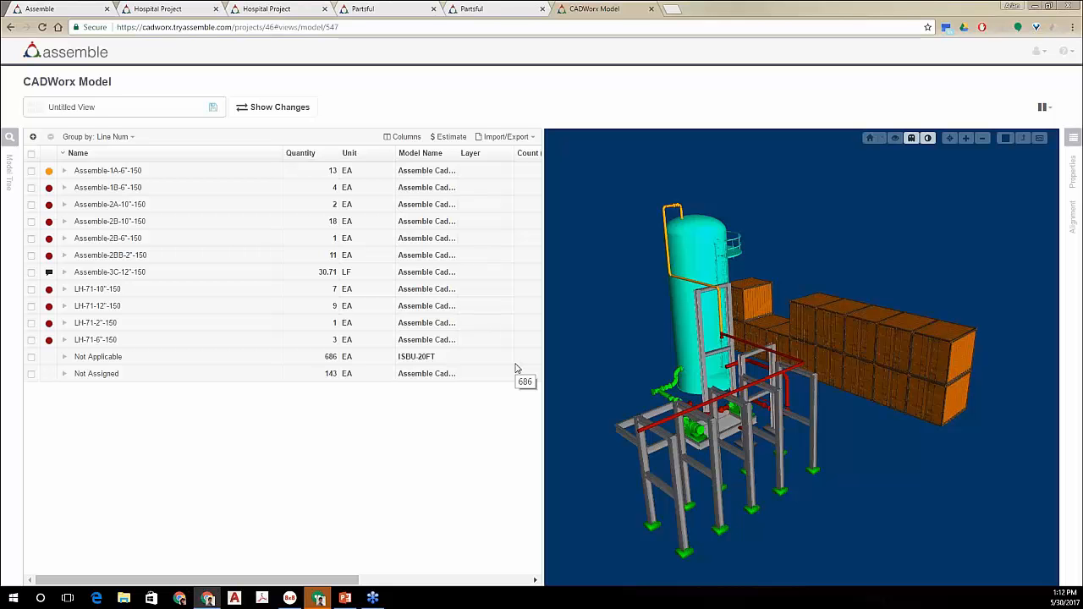
pyautogui.moveTo(925, 290); pyautogui.dragTo(897, 295)
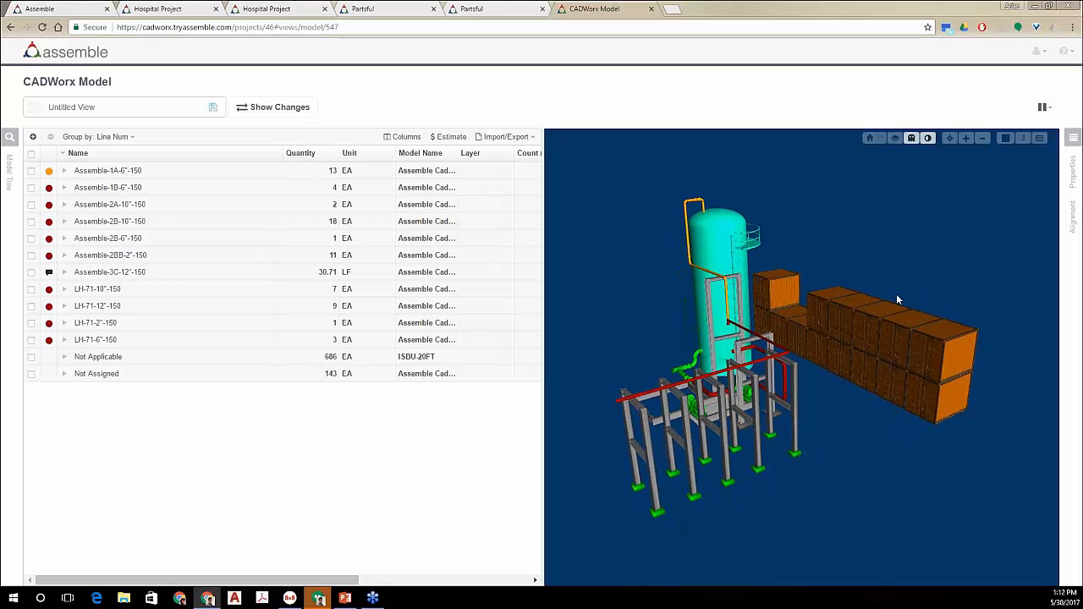
pyautogui.moveTo(751, 338); pyautogui.dragTo(729, 341)
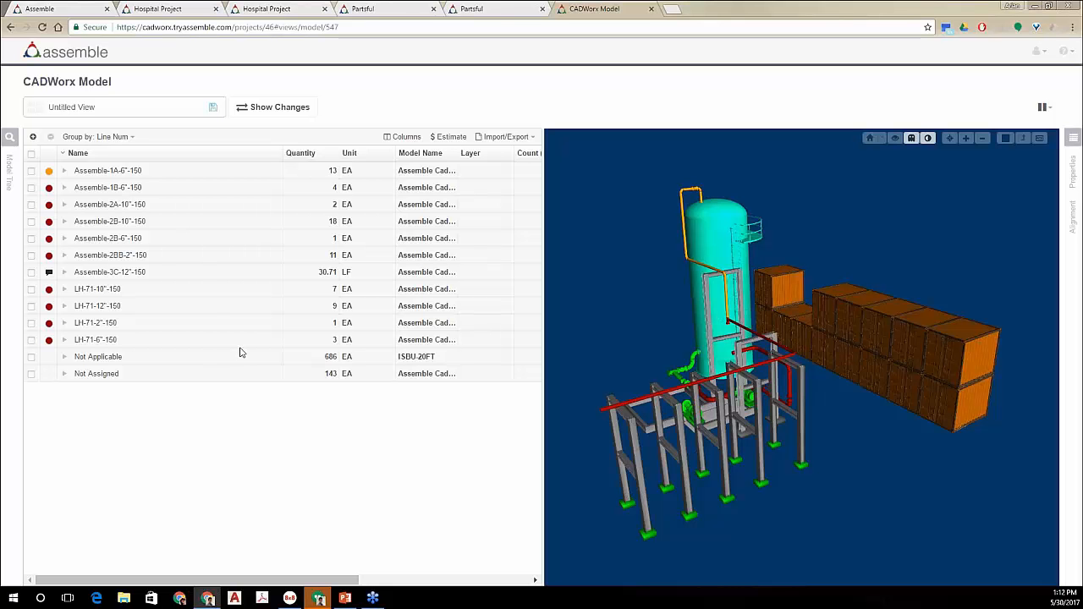
pyautogui.moveTo(592, 343); pyautogui.dragTo(634, 320)
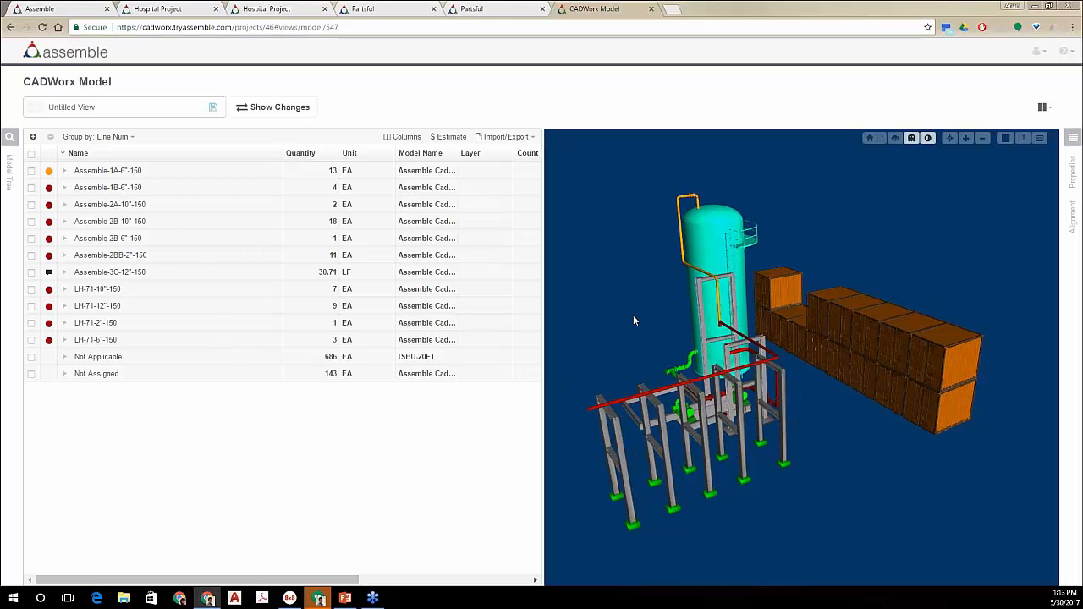